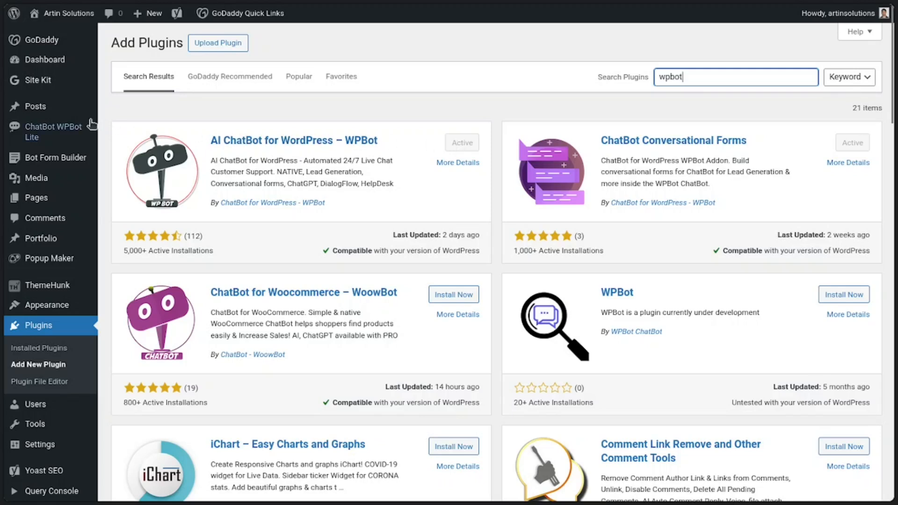
Step: Open the WPBot settings and look over the general, language, and icon and theme options
{"action": "mouse_move", "coordinate": [40, 135]}
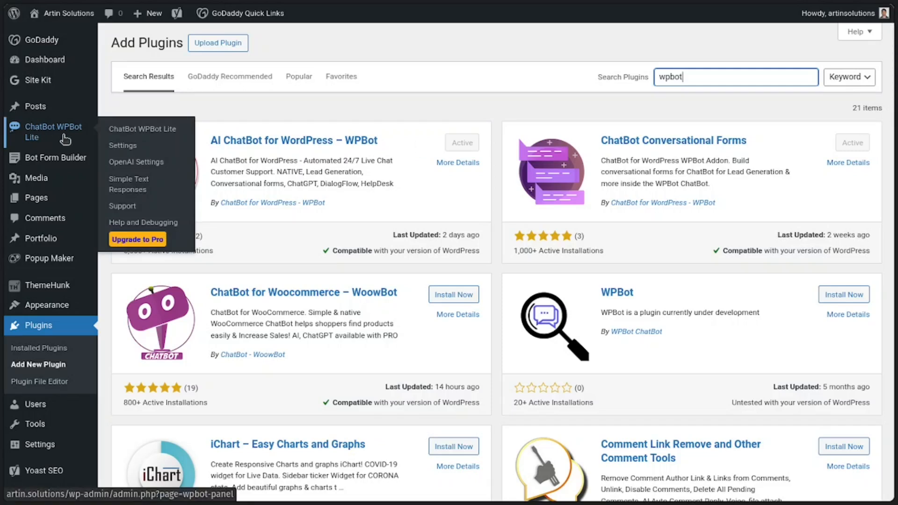
{"action": "left_click", "coordinate": [118, 146]}
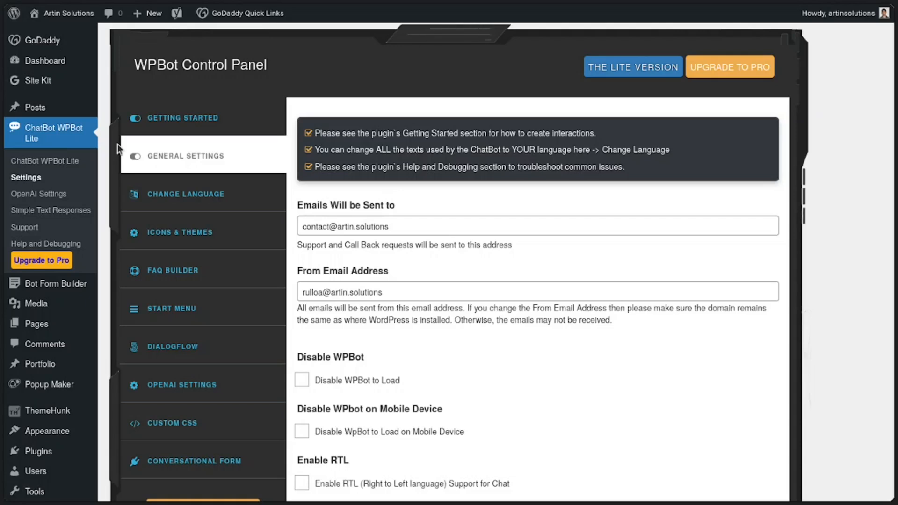
{"action": "left_click", "coordinate": [187, 200]}
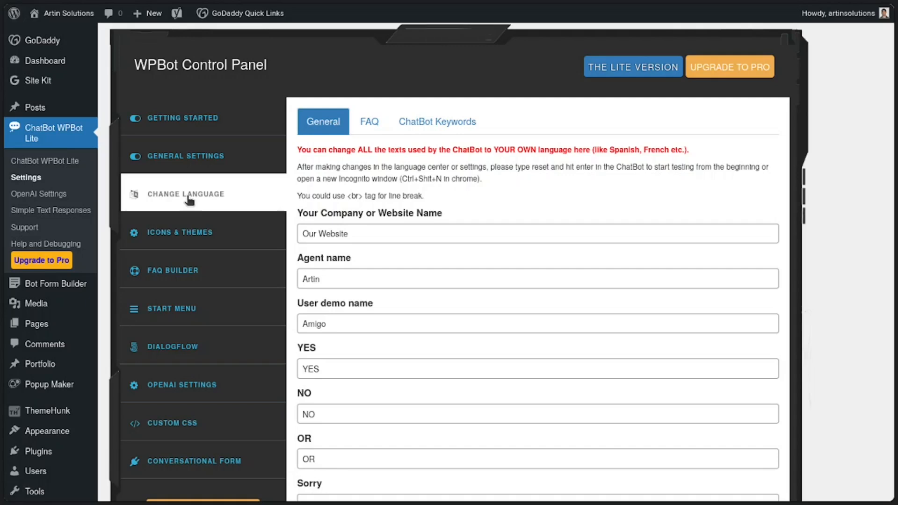
{"action": "left_click", "coordinate": [183, 239]}
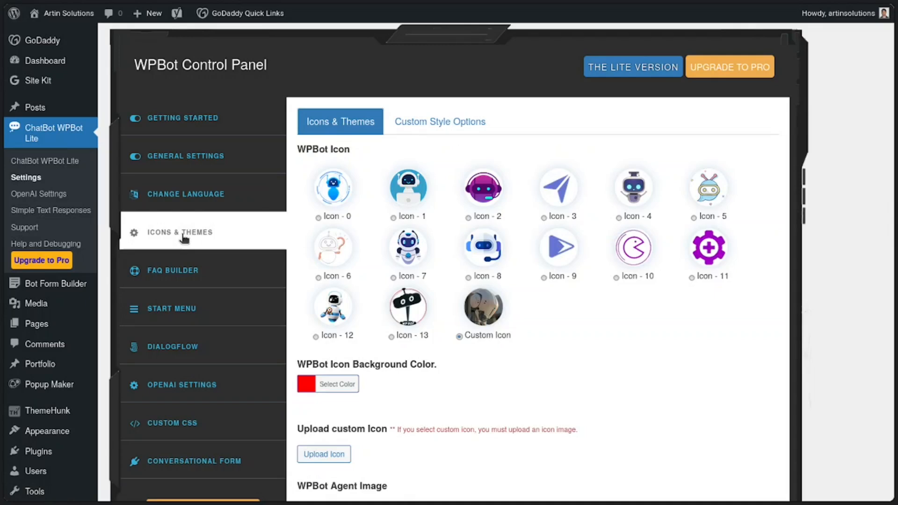
Step: Review all the questions and answers in WPBot's FAQ Builder and save the settings
{"action": "left_click", "coordinate": [190, 274]}
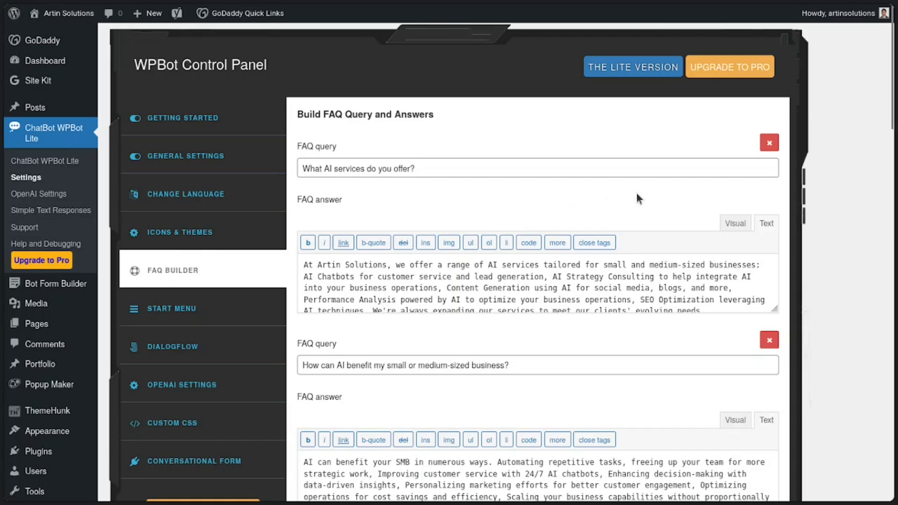
{"action": "scroll", "coordinate": [636, 193], "scroll_direction": "down", "scroll_amount": 3}
{"action": "scroll", "coordinate": [639, 193], "scroll_direction": "down", "scroll_amount": 6}
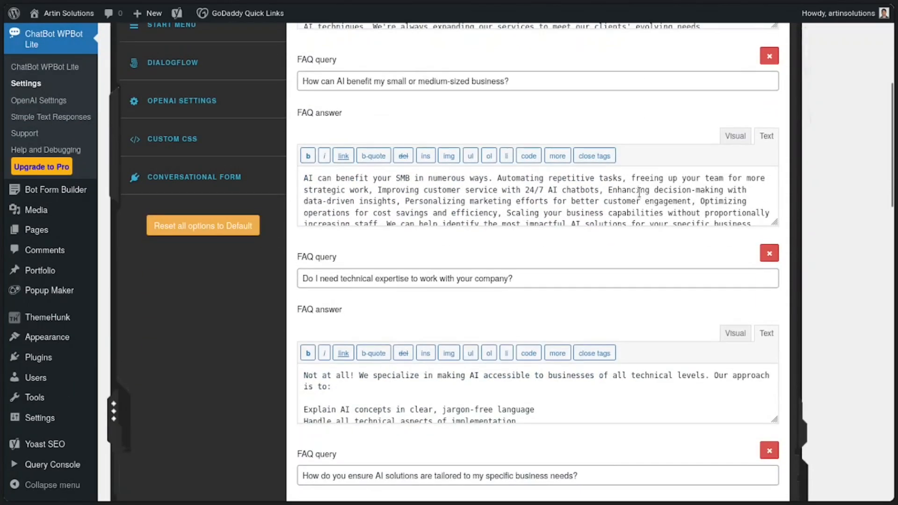
{"action": "scroll", "coordinate": [639, 193], "scroll_direction": "down", "scroll_amount": 8}
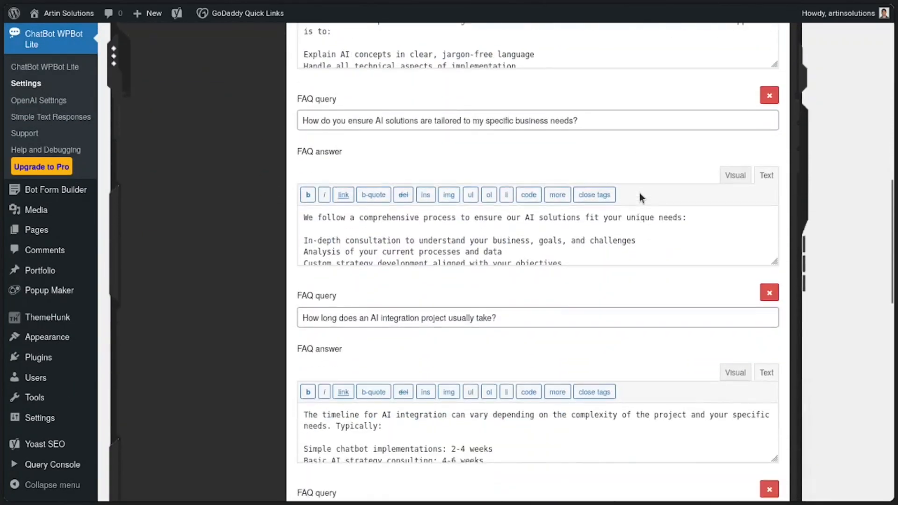
{"action": "scroll", "coordinate": [639, 196], "scroll_direction": "down", "scroll_amount": 7}
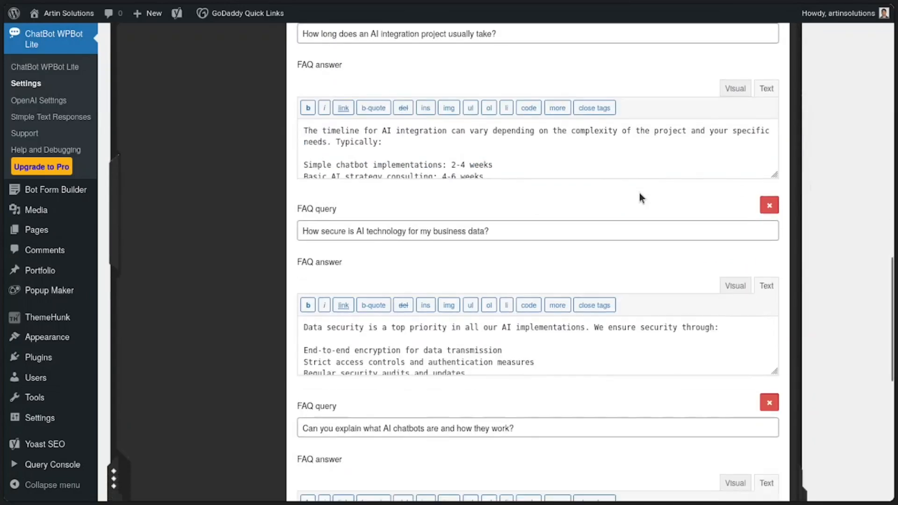
{"action": "scroll", "coordinate": [638, 193], "scroll_direction": "down", "scroll_amount": 6}
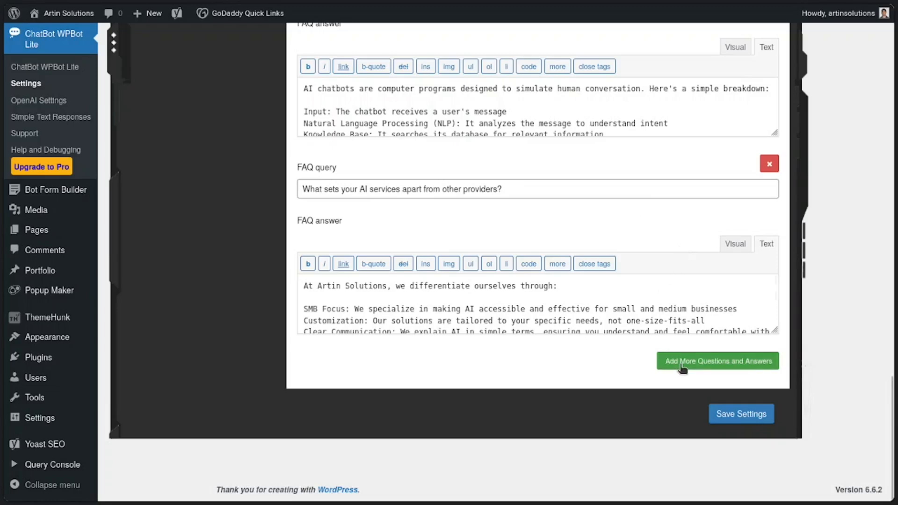
{"action": "left_click", "coordinate": [729, 412]}
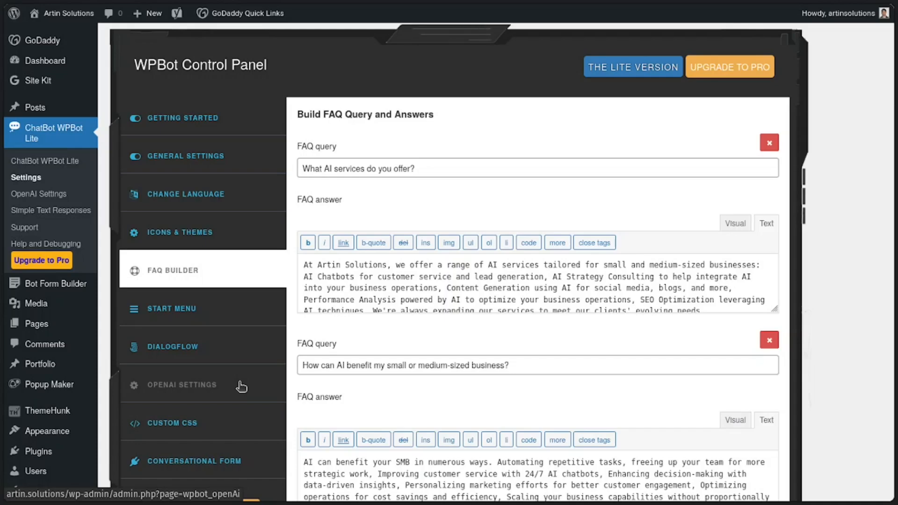
Step: Switch to the Artin Solutions website, open its chatbot and answer the name question with a first name
{"action": "key", "text": "ctrl+Tab"}
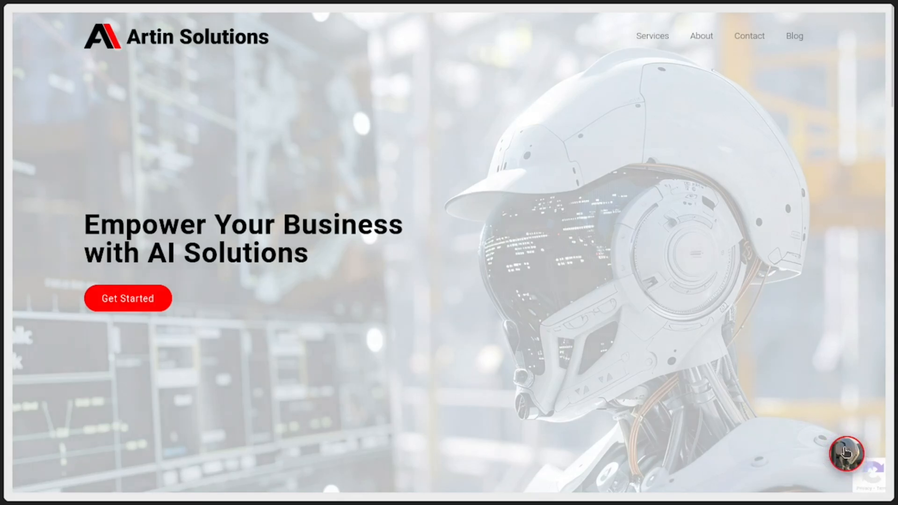
{"action": "left_click", "coordinate": [846, 453]}
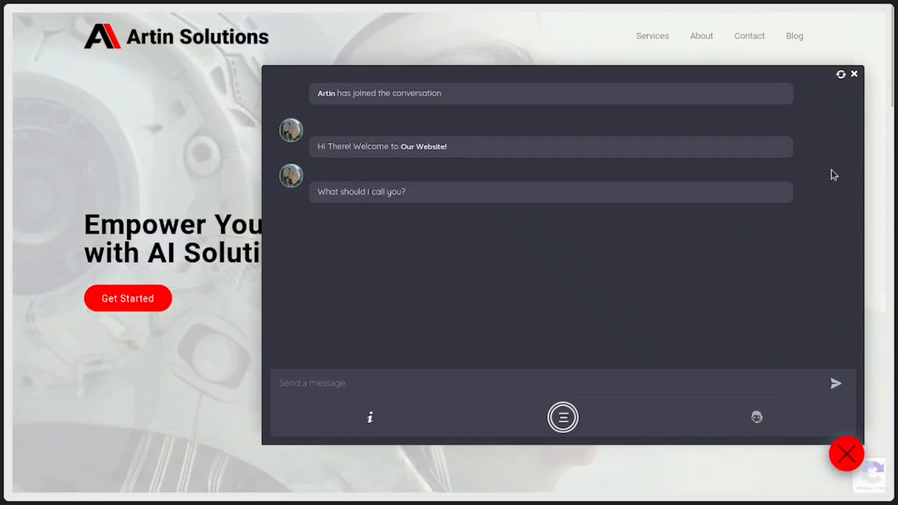
{"action": "left_click", "coordinate": [613, 391]}
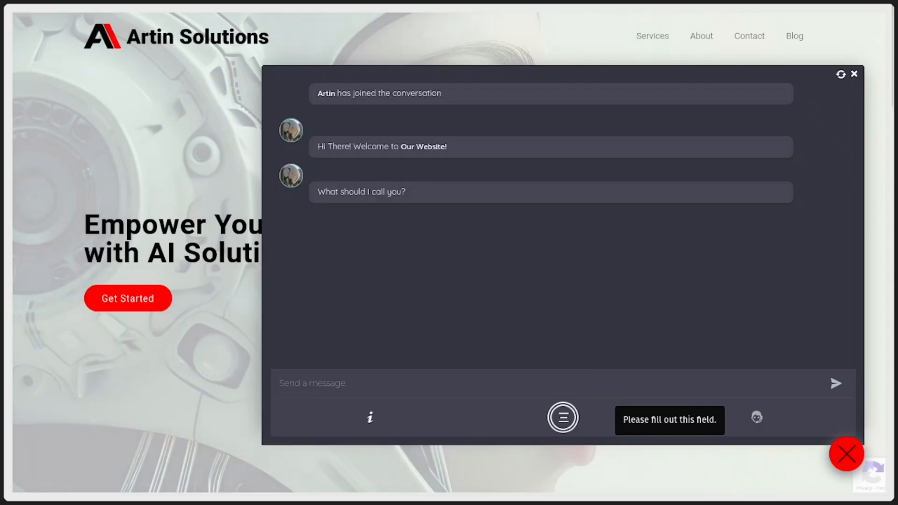
{"action": "type", "text": "Rafael"}
{"action": "key", "text": "Return"}
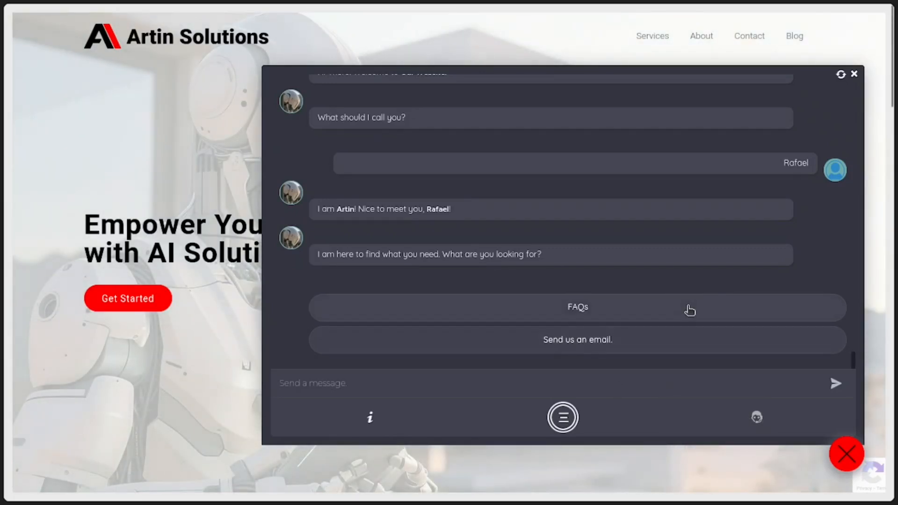
Step: Bring up the chatbot's FAQs and ask "What AI services do you offer?"
{"action": "left_click", "coordinate": [689, 309]}
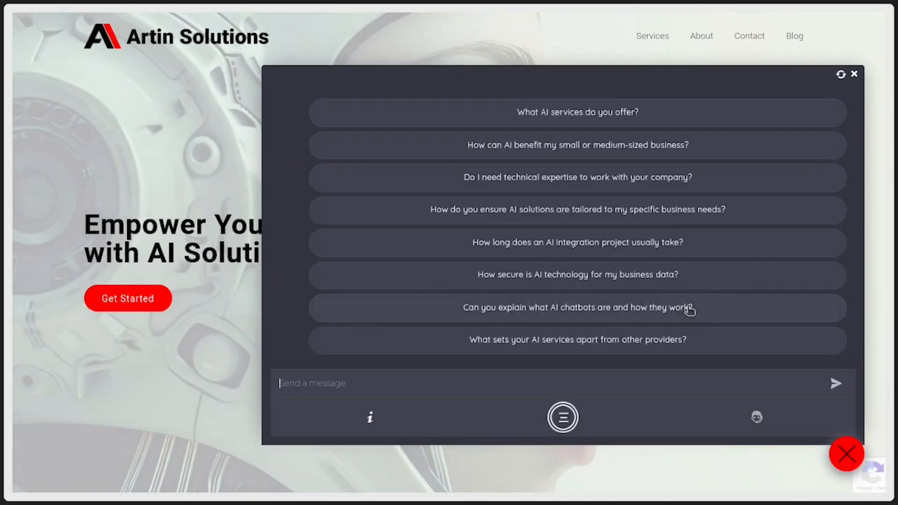
{"action": "left_click", "coordinate": [622, 112]}
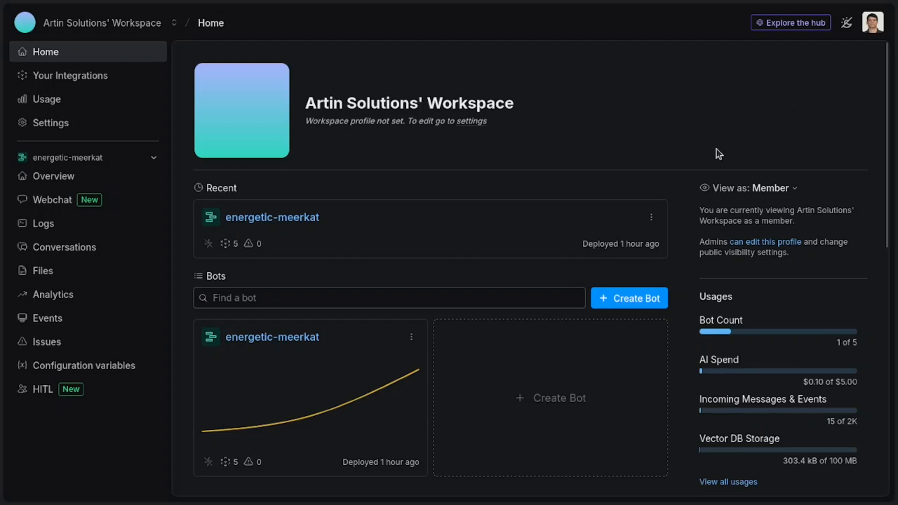
Step: Create a new bot with the suggested name and set it up in the studio from the Start from Scratch template
{"action": "left_click", "coordinate": [646, 298]}
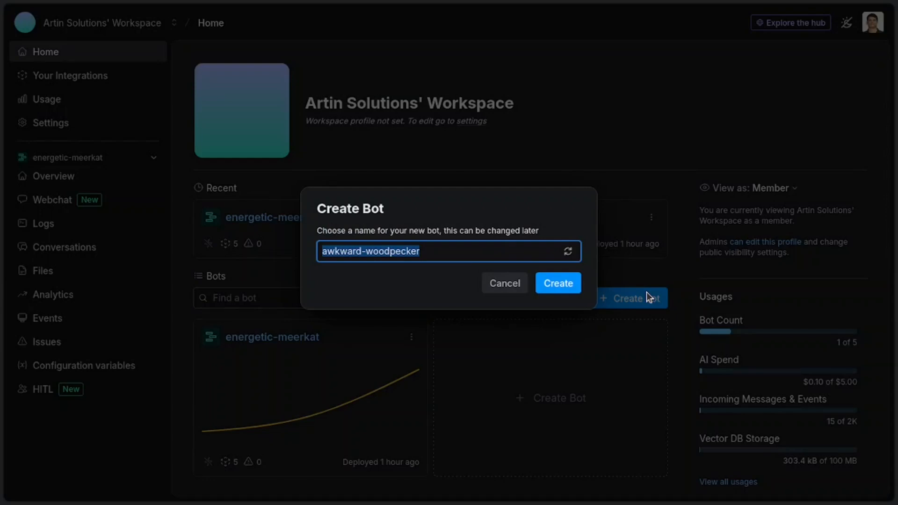
{"action": "left_click", "coordinate": [559, 285]}
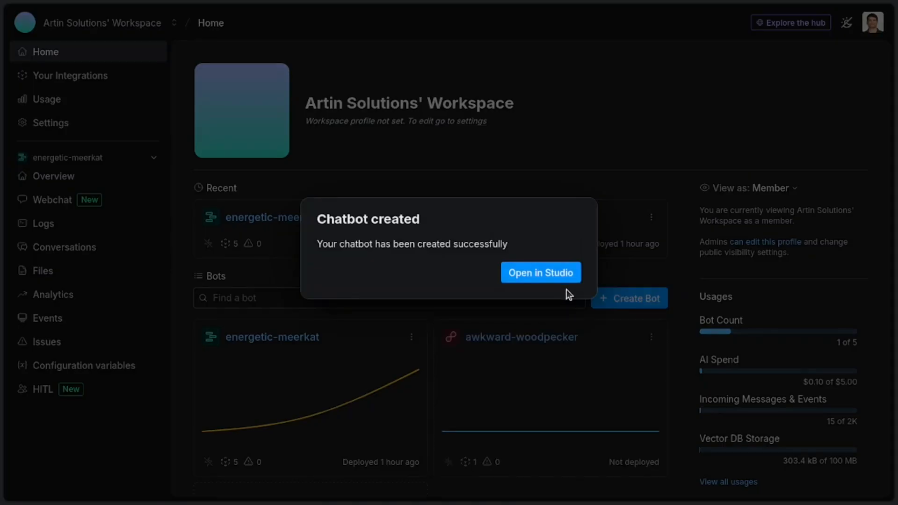
{"action": "left_click", "coordinate": [544, 277]}
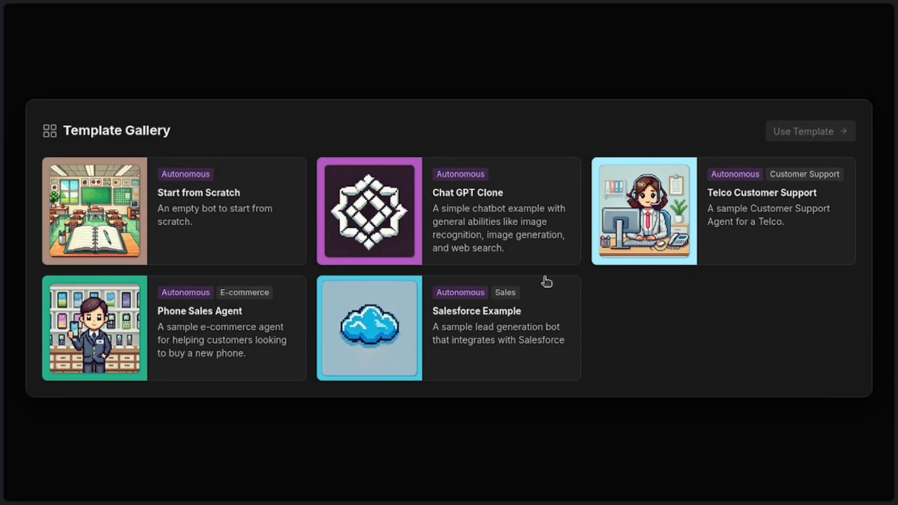
{"action": "left_click", "coordinate": [240, 242]}
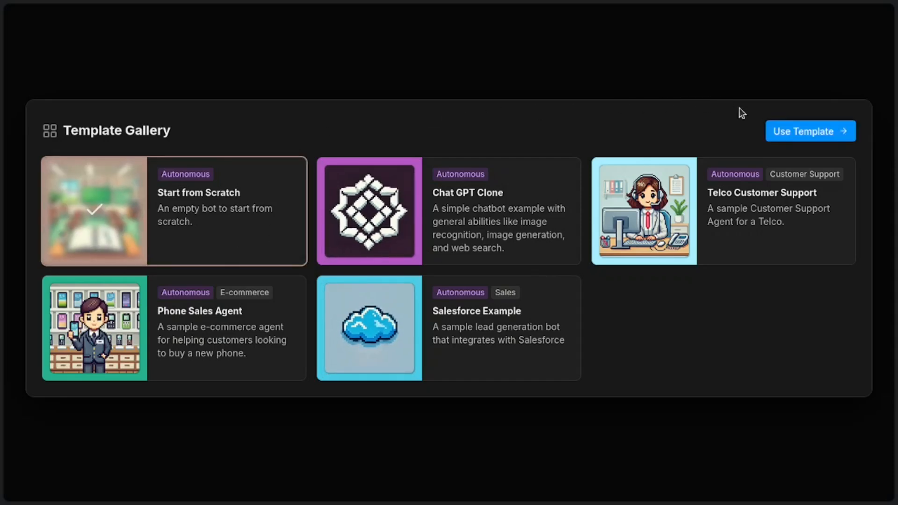
{"action": "left_click", "coordinate": [804, 132]}
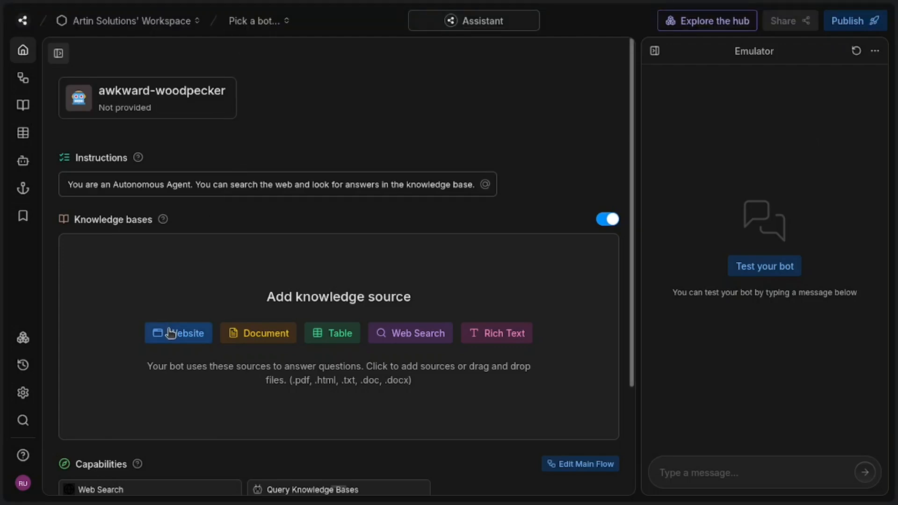
Step: Start a website knowledge source for artin.solutions and discover the site's pages
{"action": "left_click", "coordinate": [170, 332]}
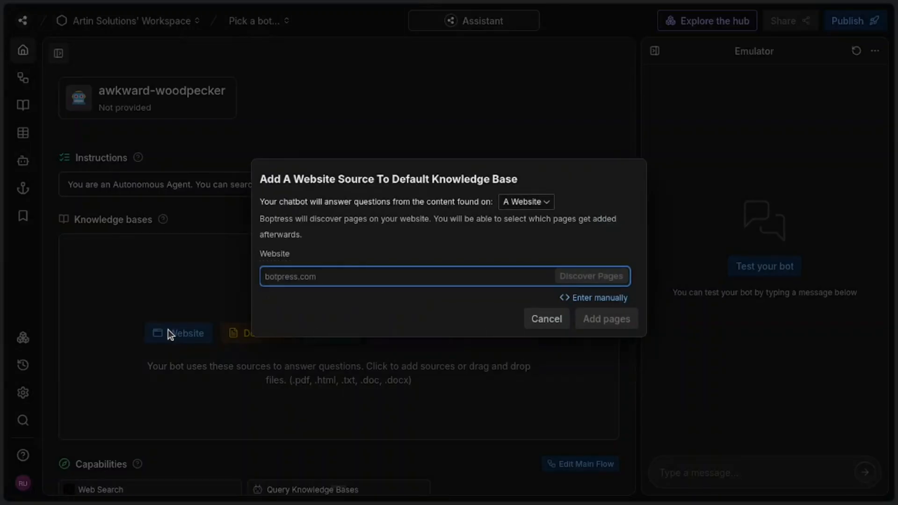
{"action": "type", "text": "artin.solutions"}
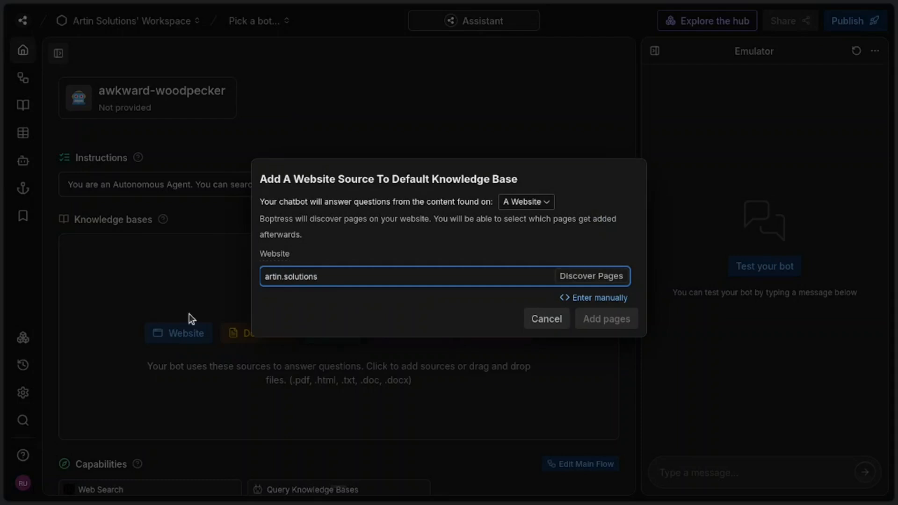
{"action": "left_click", "coordinate": [590, 277]}
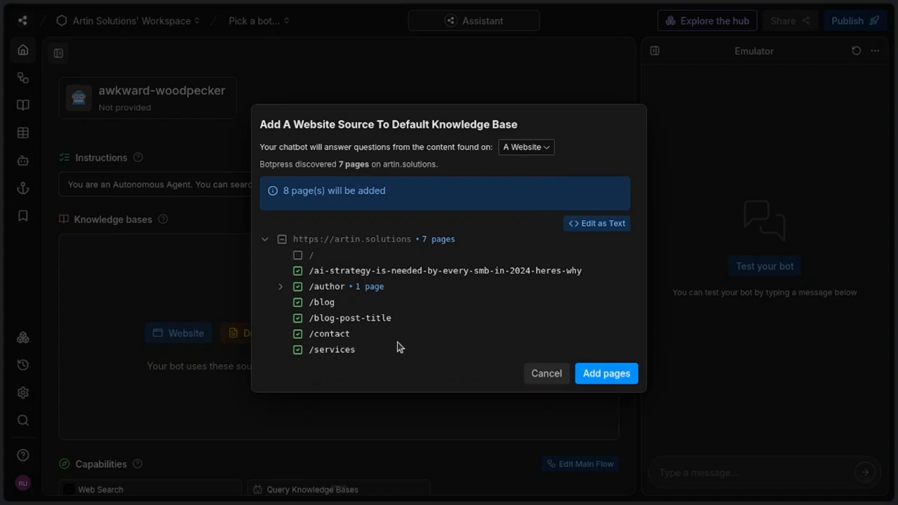
Step: Include the root page, exclude the AI strategy, /author, /blog, /blog-post-title and /contact pages, and add the remaining selection to the knowledge base
{"action": "left_click", "coordinate": [297, 255]}
{"action": "left_click", "coordinate": [298, 271]}
{"action": "left_click", "coordinate": [297, 287]}
{"action": "left_click", "coordinate": [297, 302]}
{"action": "left_click", "coordinate": [297, 319]}
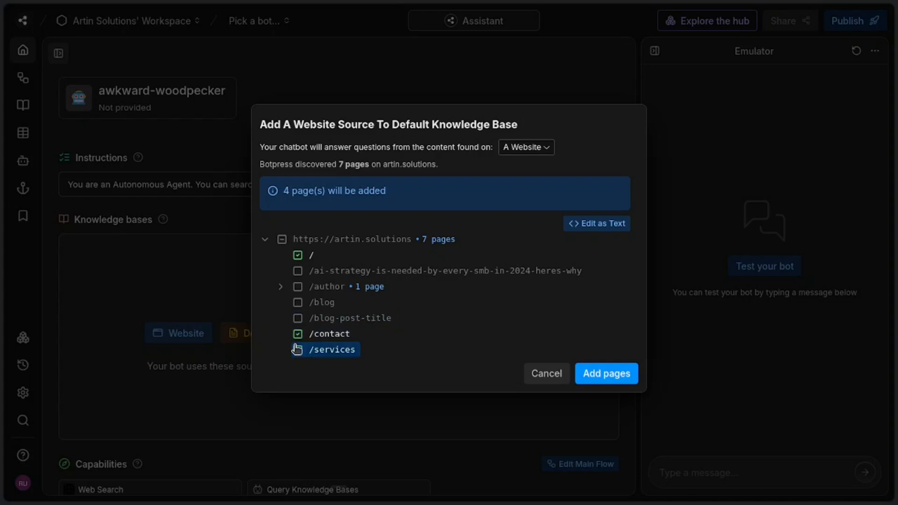
{"action": "left_click", "coordinate": [297, 334]}
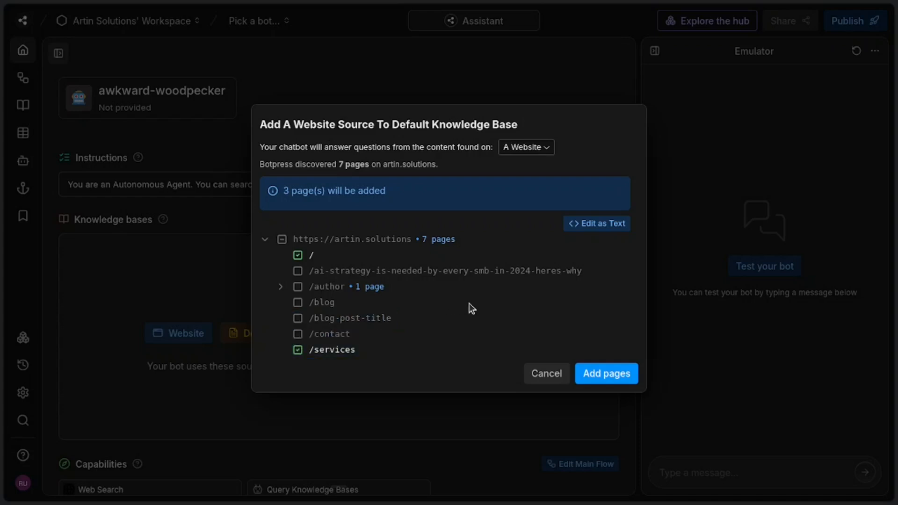
{"action": "left_click", "coordinate": [602, 373]}
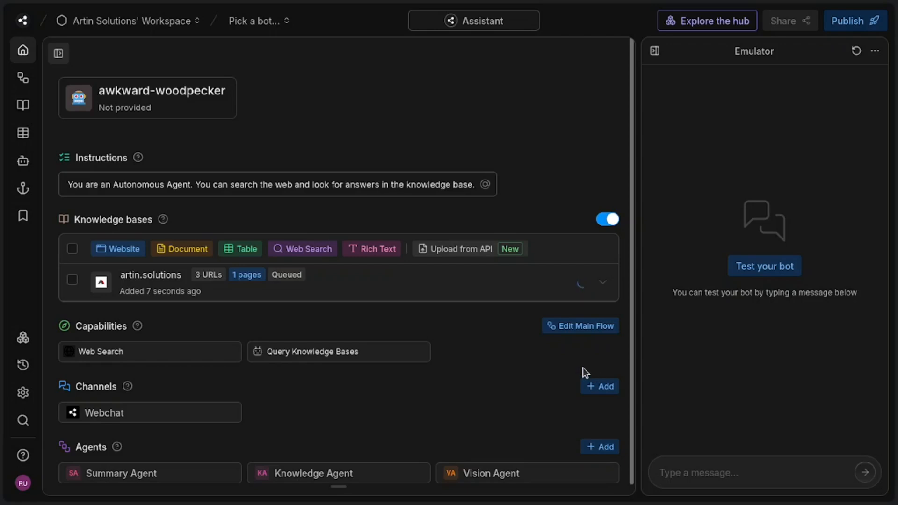
Step: Delete the default AutonomousNode from the bot's main flow
{"action": "left_click", "coordinate": [585, 329]}
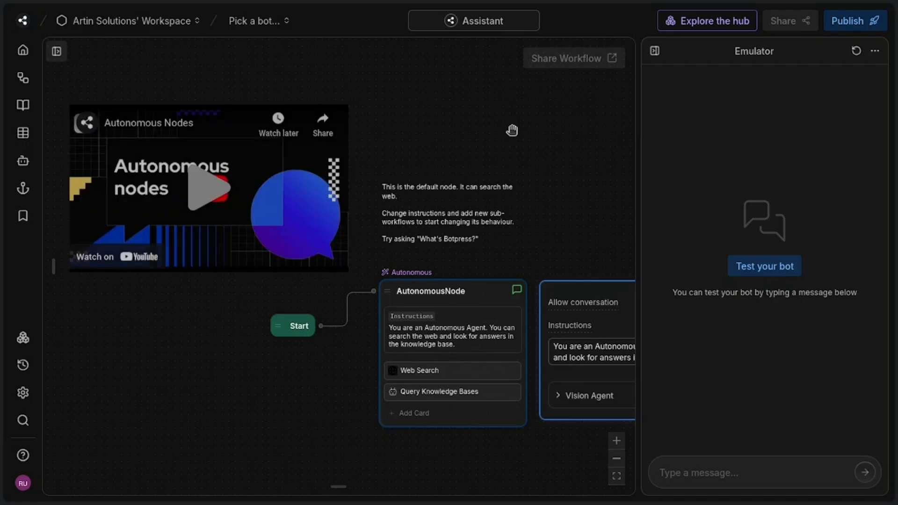
{"action": "left_click_drag", "start_coordinate": [512, 130], "coordinate": [307, 56]}
{"action": "left_click", "coordinate": [250, 217]}
{"action": "left_click", "coordinate": [300, 228]}
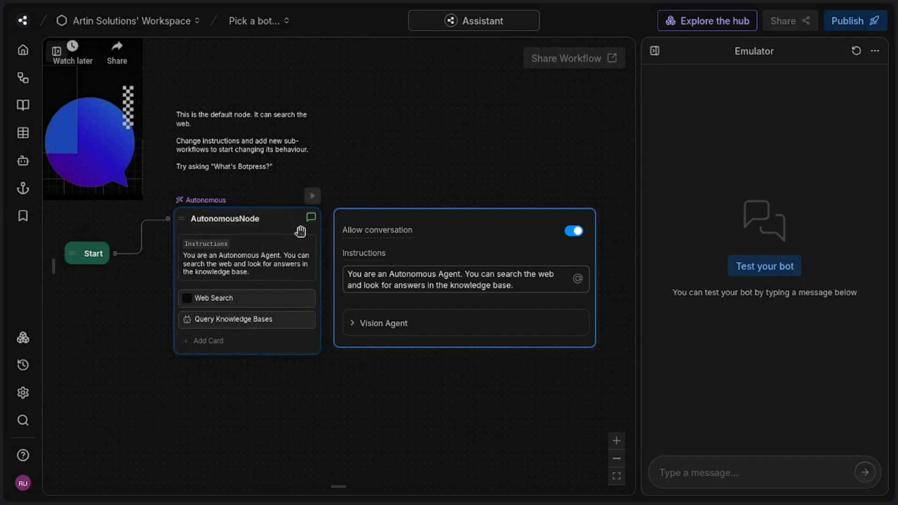
{"action": "key", "text": "Delete"}
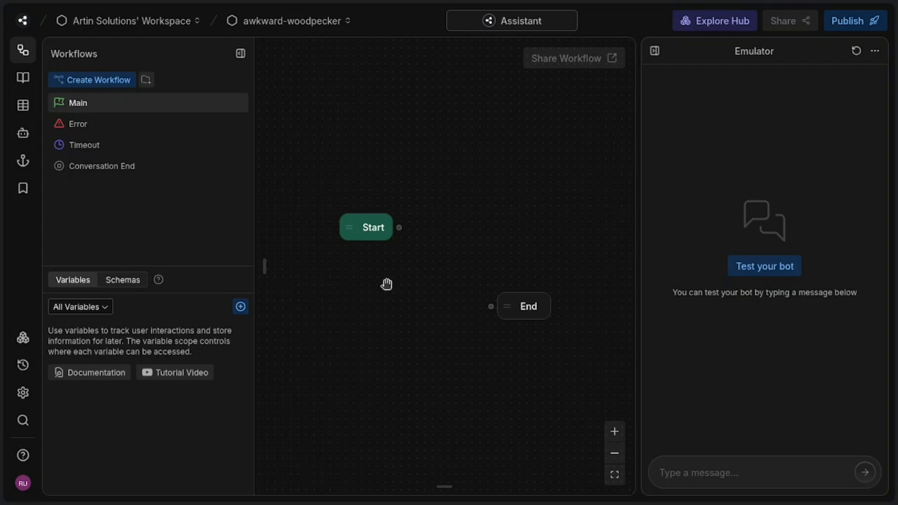
Step: Turn off the Answer Manually option in the Knowledge Agent's configuration
{"action": "left_click", "coordinate": [32, 138]}
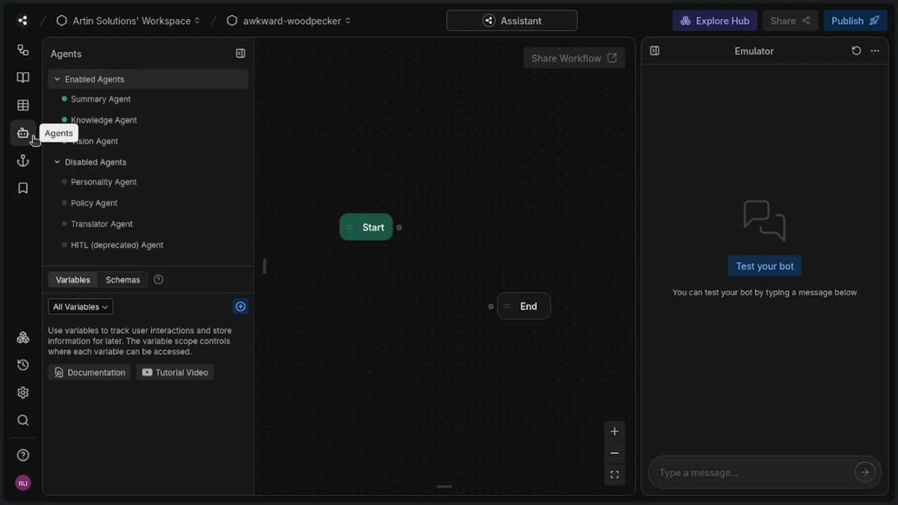
{"action": "left_click", "coordinate": [124, 119]}
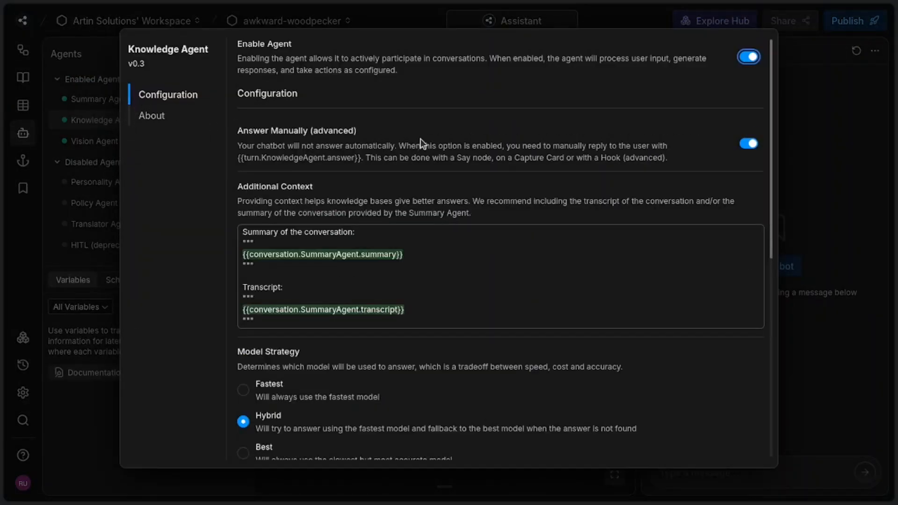
{"action": "left_click", "coordinate": [743, 145]}
{"action": "left_click", "coordinate": [834, 115]}
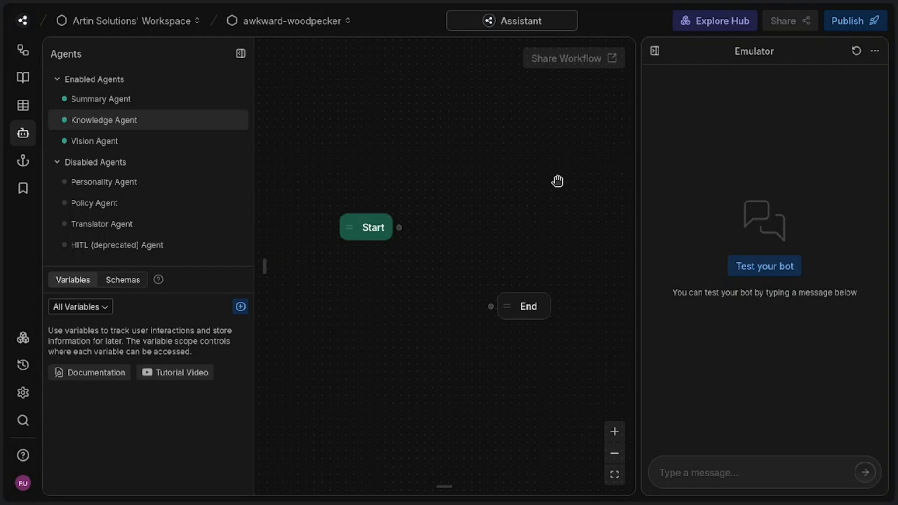
Step: Return to the Main workflow, hide the emulator and move the End node farther away from Start to make room between them
{"action": "left_click", "coordinate": [23, 50]}
{"action": "left_click_drag", "start_coordinate": [474, 175], "coordinate": [505, 110]}
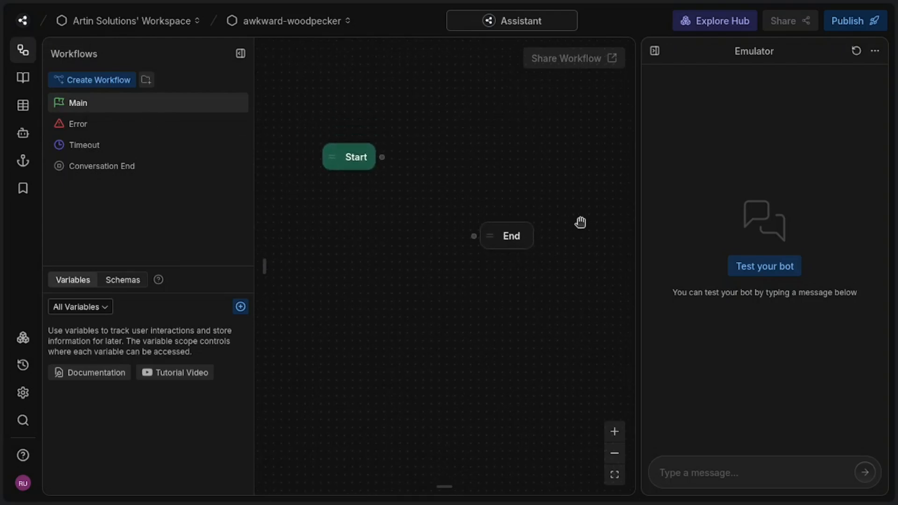
{"action": "left_click", "coordinate": [655, 53]}
{"action": "left_click_drag", "start_coordinate": [505, 240], "coordinate": [819, 247]}
{"action": "left_click_drag", "start_coordinate": [694, 177], "coordinate": [683, 248]}
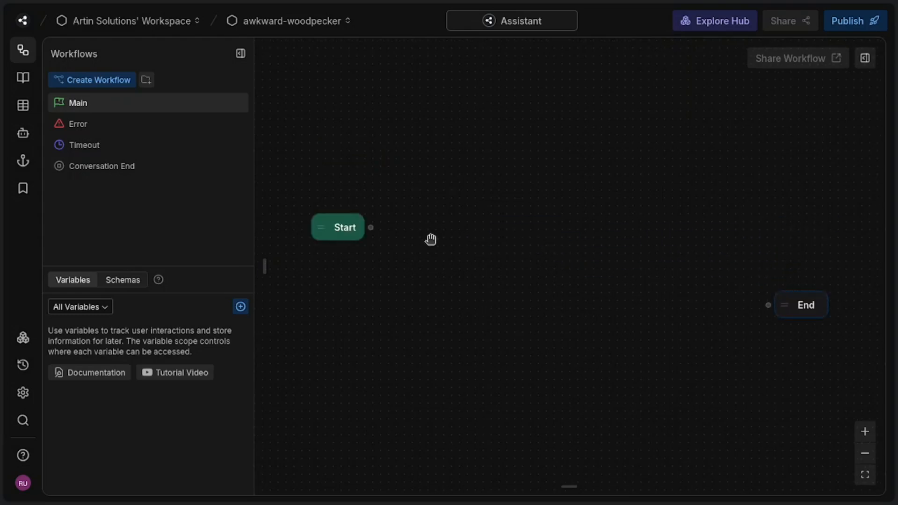
Step: Add a standard node between Start and End in the Main workflow and name it greeting
{"action": "right_click", "coordinate": [467, 237]}
{"action": "left_click", "coordinate": [496, 254]}
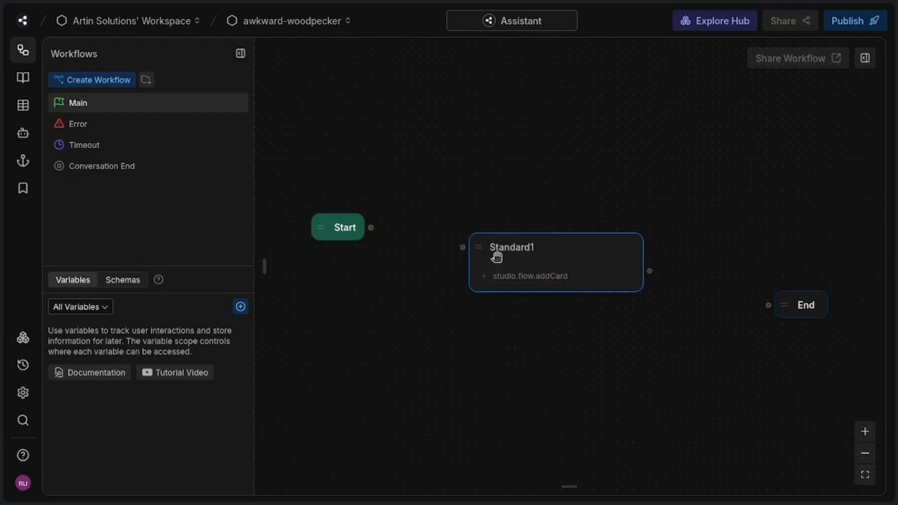
{"action": "double_click", "coordinate": [538, 248]}
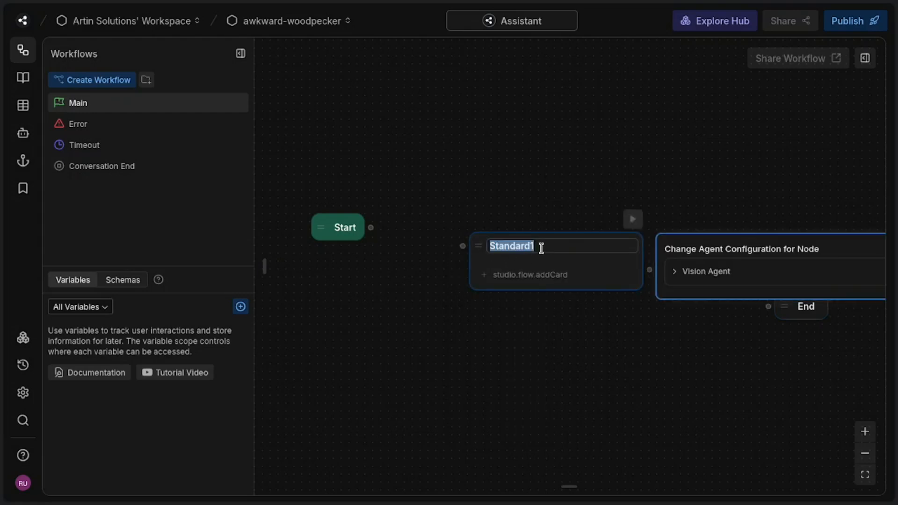
{"action": "type", "text": "greeting"}
{"action": "left_click", "coordinate": [538, 198]}
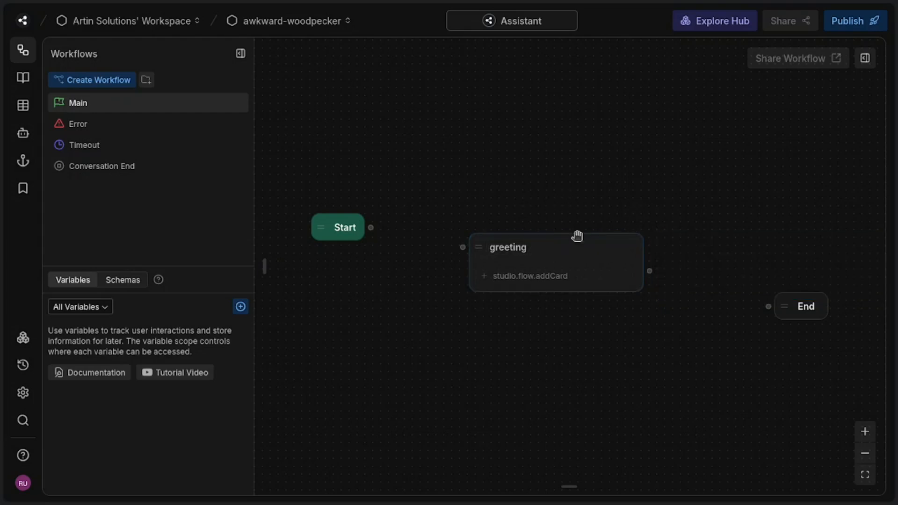
Step: Add a Text card to the greeting node with the message "Hi, welcome to our website."
{"action": "left_click", "coordinate": [553, 276]}
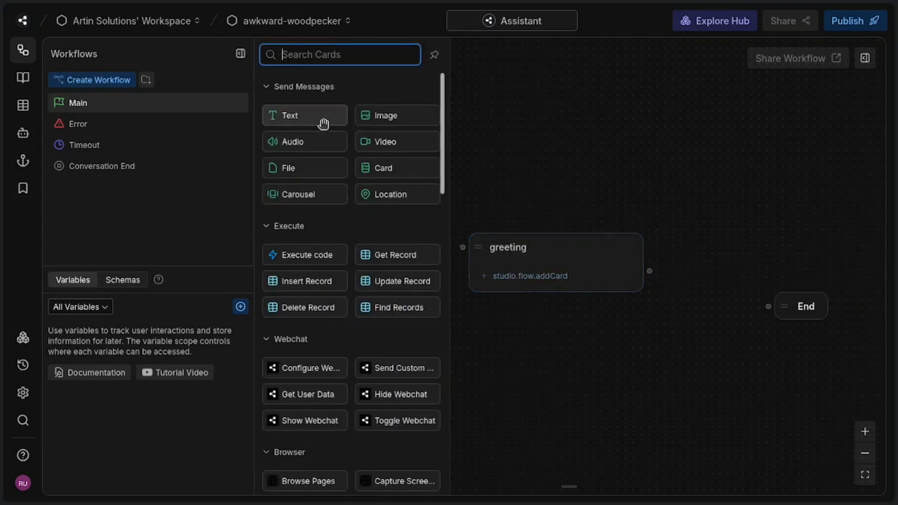
{"action": "left_click", "coordinate": [323, 124]}
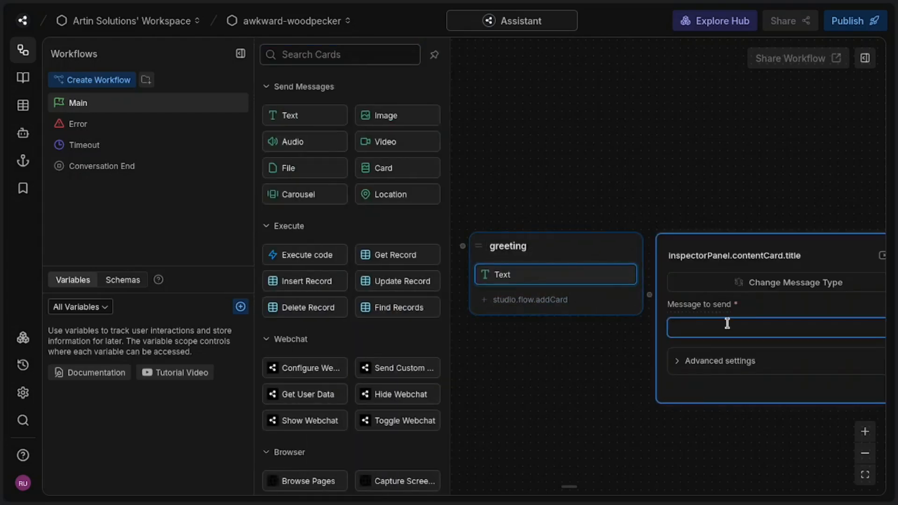
{"action": "type", "text": "Hi,"}
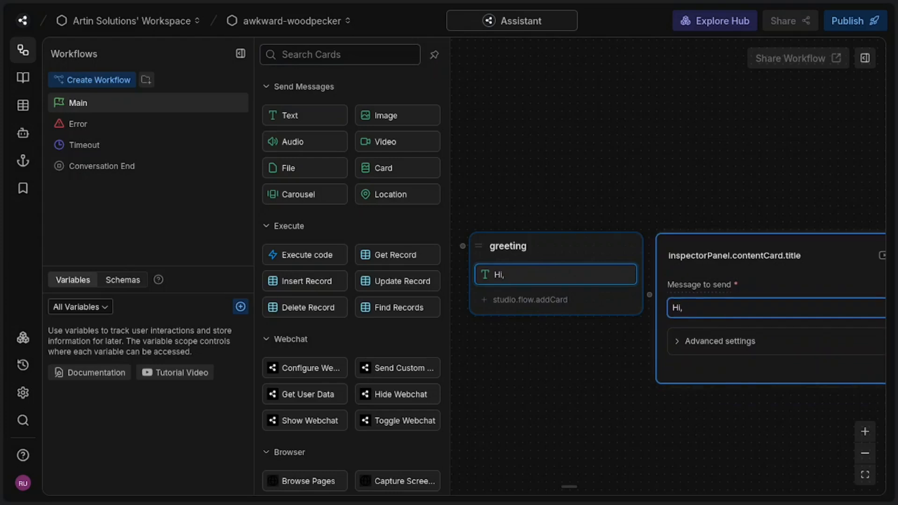
{"action": "type", "text": " welcome to our website."}
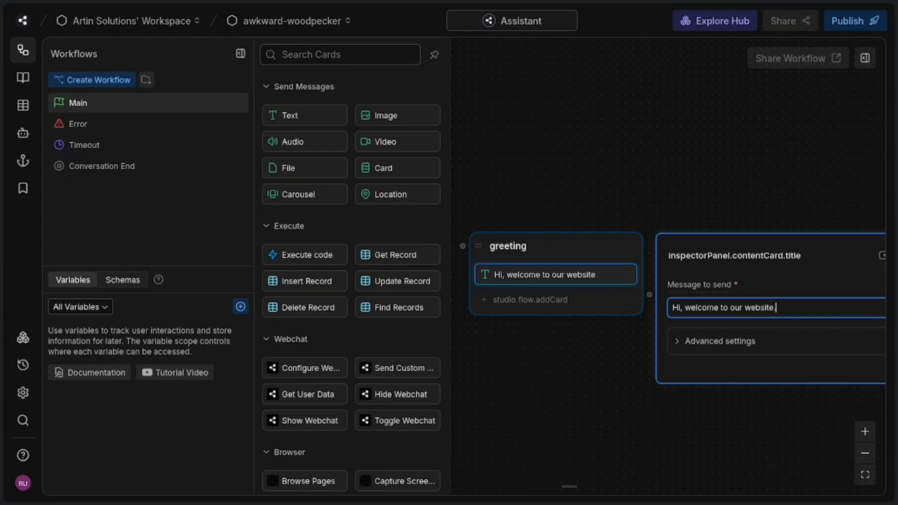
{"action": "left_click", "coordinate": [728, 167]}
Step: Move the End node farther from greeting and add a standard node named q_and_a between them
{"action": "left_click_drag", "start_coordinate": [728, 166], "coordinate": [512, 85]}
{"action": "left_click_drag", "start_coordinate": [591, 202], "coordinate": [767, 190]}
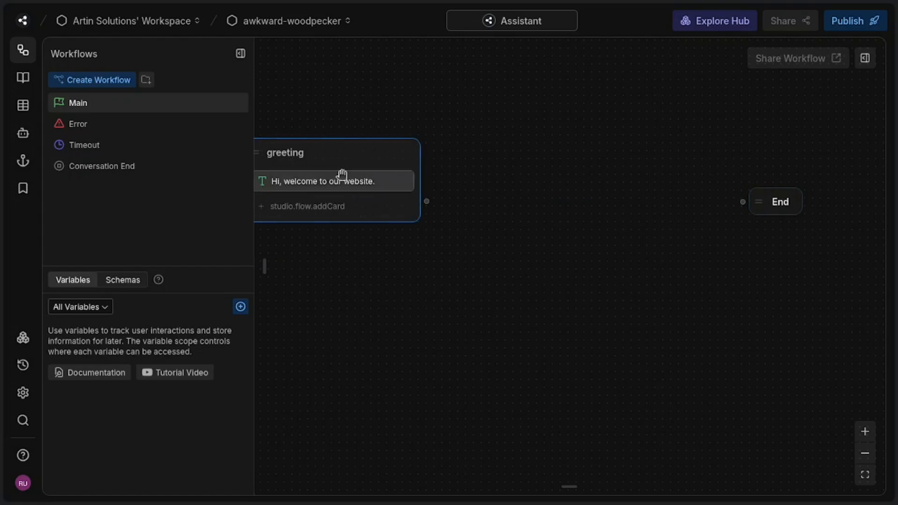
{"action": "right_click", "coordinate": [519, 183]}
{"action": "left_click", "coordinate": [566, 197]}
{"action": "double_click", "coordinate": [648, 195]}
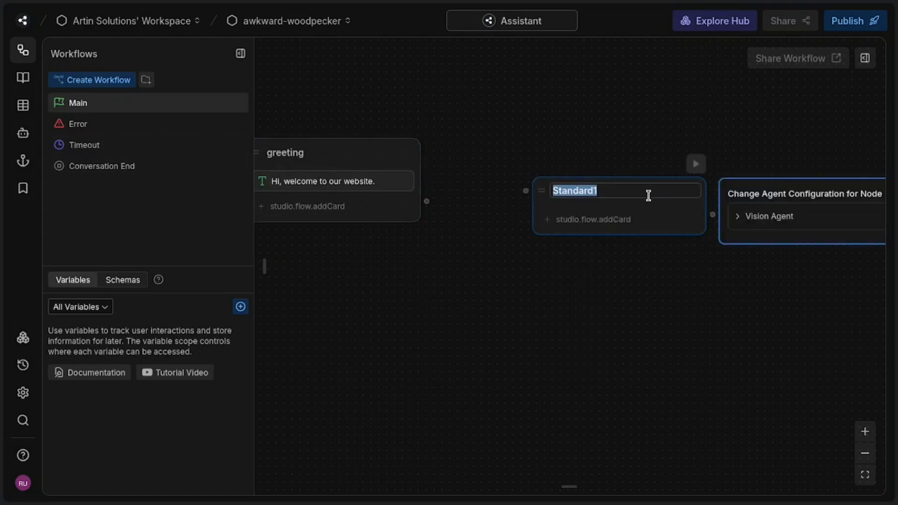
{"action": "type", "text": "q_and_a"}
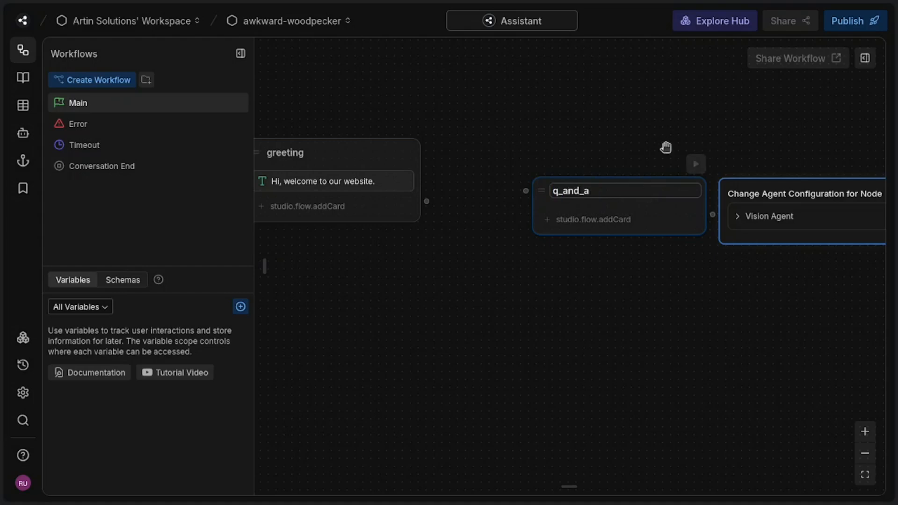
{"action": "left_click_drag", "start_coordinate": [662, 141], "coordinate": [659, 141]}
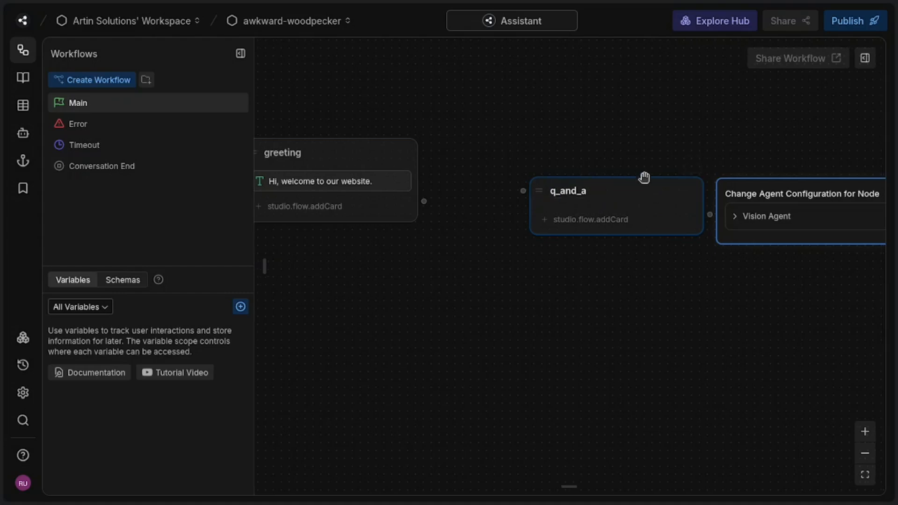
Step: Add a Raw Input capture-information card to the q_and_a node
{"action": "left_click", "coordinate": [639, 224]}
{"action": "scroll", "coordinate": [374, 269], "scroll_direction": "down", "scroll_amount": 10}
{"action": "scroll", "coordinate": [373, 263], "scroll_direction": "down", "scroll_amount": 5}
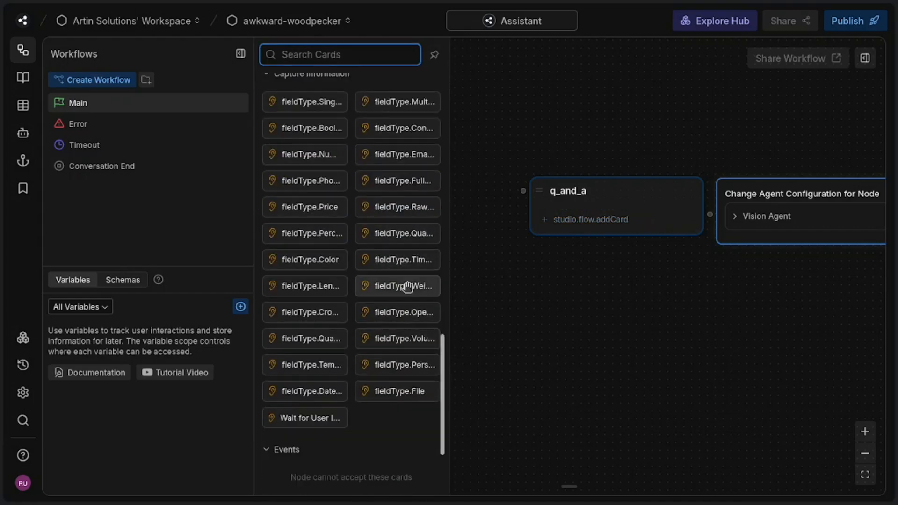
{"action": "left_click", "coordinate": [407, 207]}
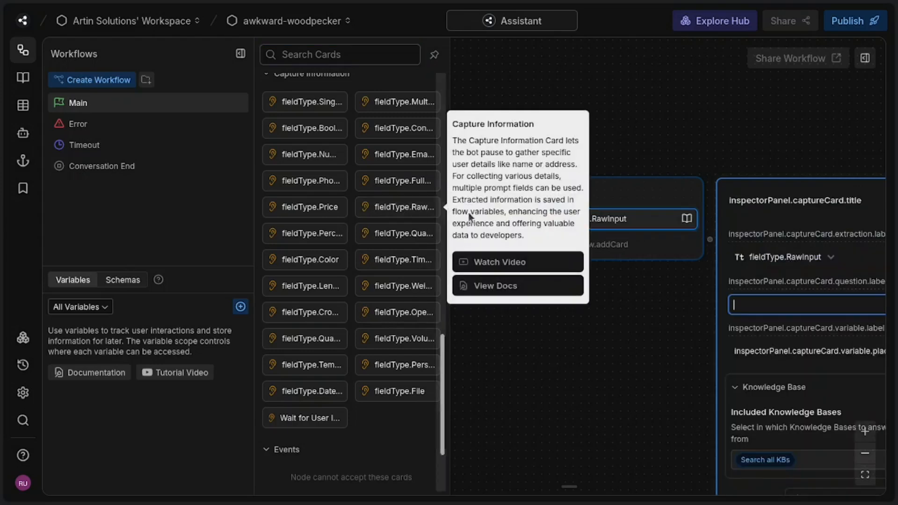
Step: Set the Raw Input card's question to "What would you like to know about us"
{"action": "left_click", "coordinate": [633, 331]}
{"action": "left_click_drag", "start_coordinate": [567, 334], "coordinate": [466, 333]}
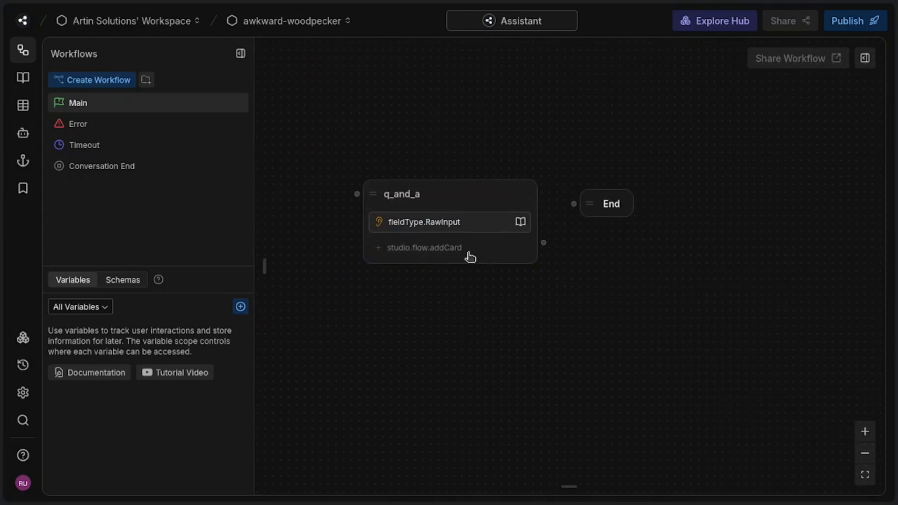
{"action": "left_click", "coordinate": [473, 225]}
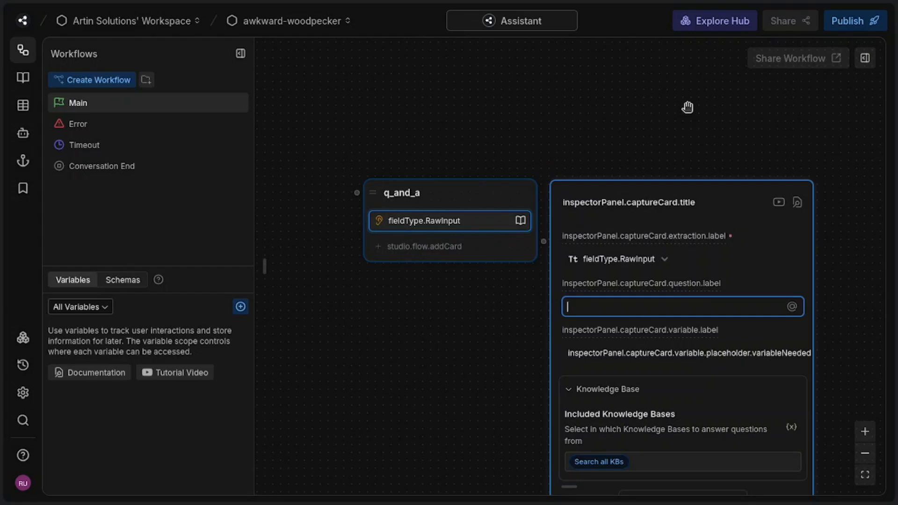
{"action": "type", "text": "What would you like"}
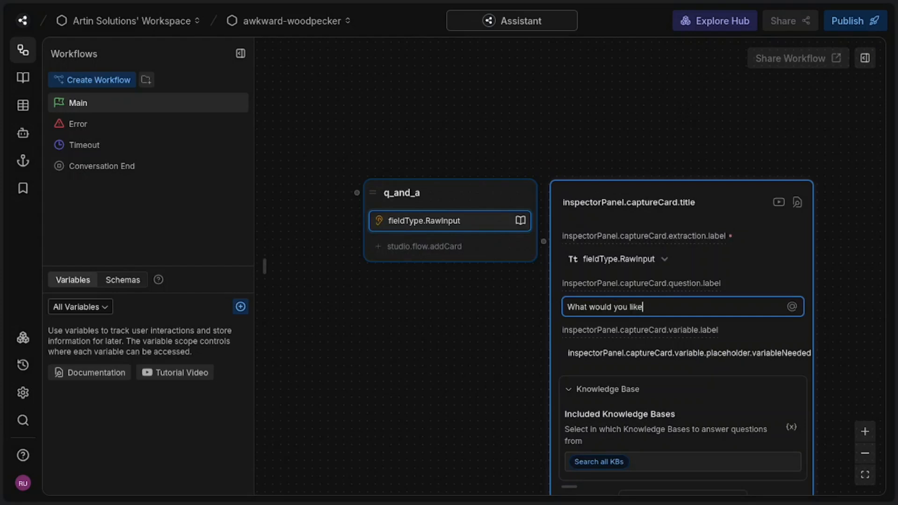
{"action": "type", "text": " to know about us?"}
{"action": "left_click", "coordinate": [478, 336]}
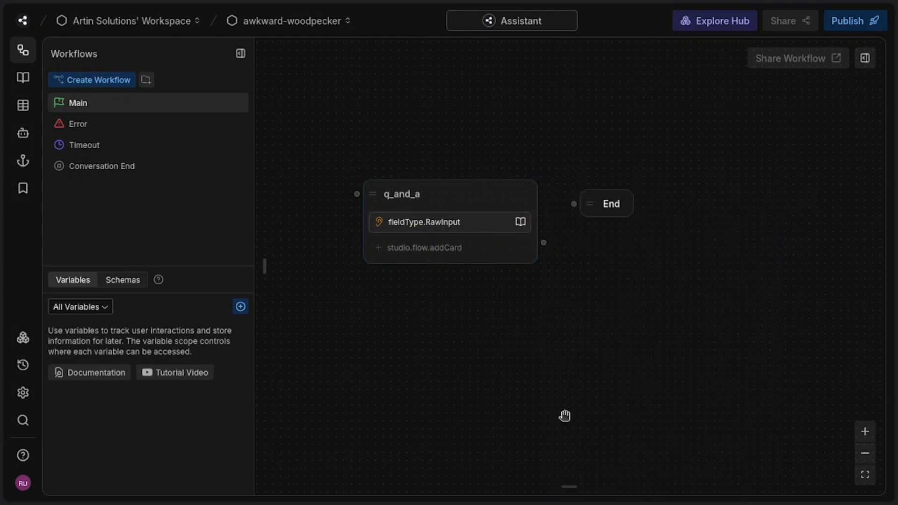
Step: Add an AI Transition card below the Raw Input card in the q_and_a node
{"action": "left_click", "coordinate": [488, 253]}
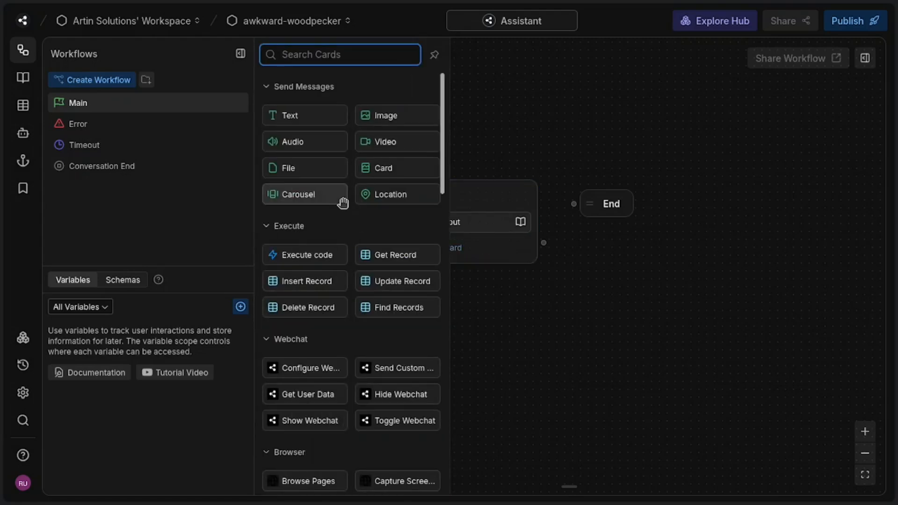
{"action": "scroll", "coordinate": [343, 201], "scroll_direction": "down", "scroll_amount": 5}
{"action": "scroll", "coordinate": [335, 214], "scroll_direction": "down", "scroll_amount": 10}
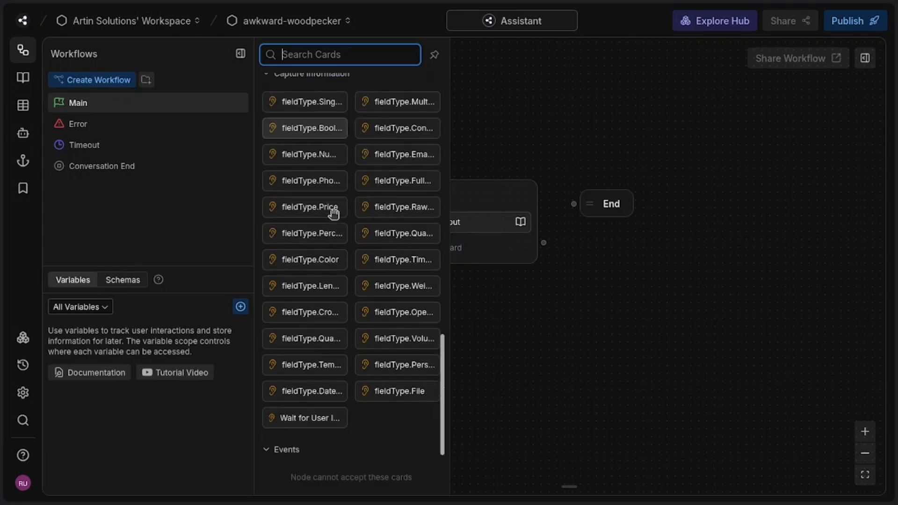
{"action": "scroll", "coordinate": [334, 214], "scroll_direction": "up", "scroll_amount": 8}
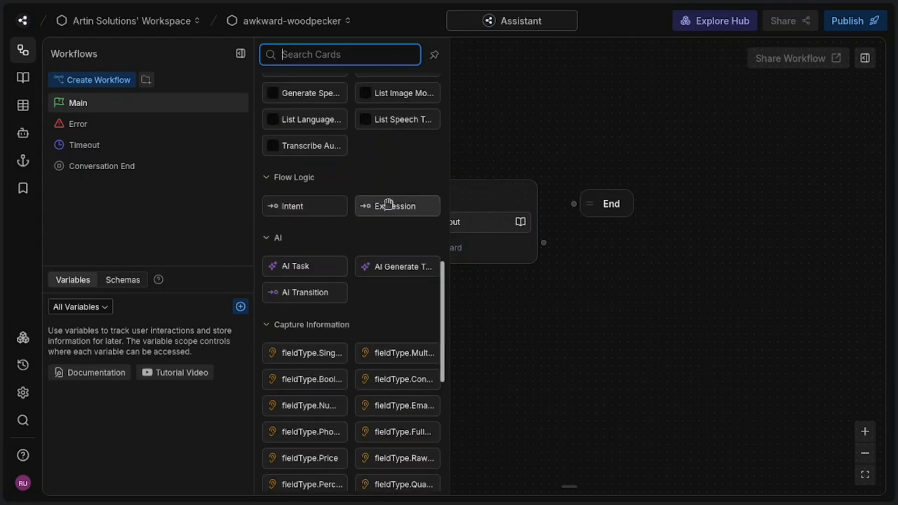
{"action": "scroll", "coordinate": [389, 226], "scroll_direction": "up", "scroll_amount": 2}
{"action": "left_click", "coordinate": [305, 368]}
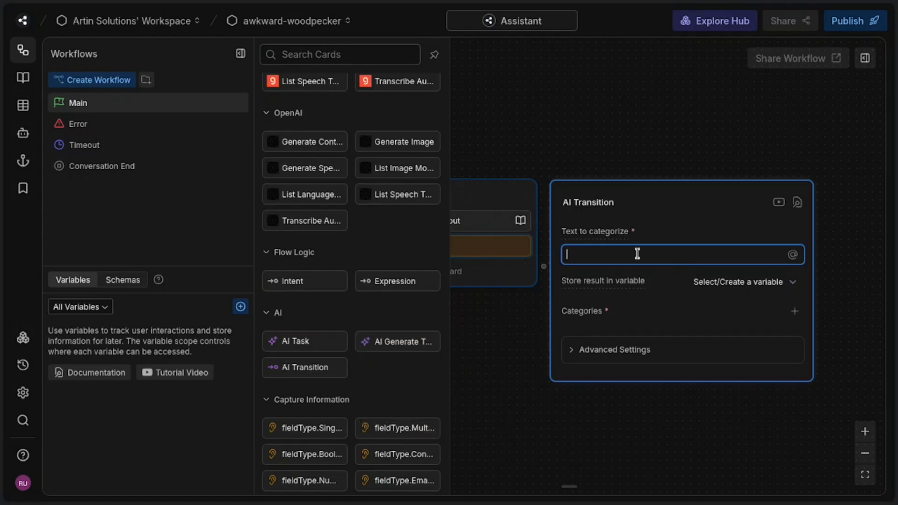
Step: Set the AI Transition's text to categorize to {{turn.KnowledgeAgent.responded}}
{"action": "type", "text": "{{"}
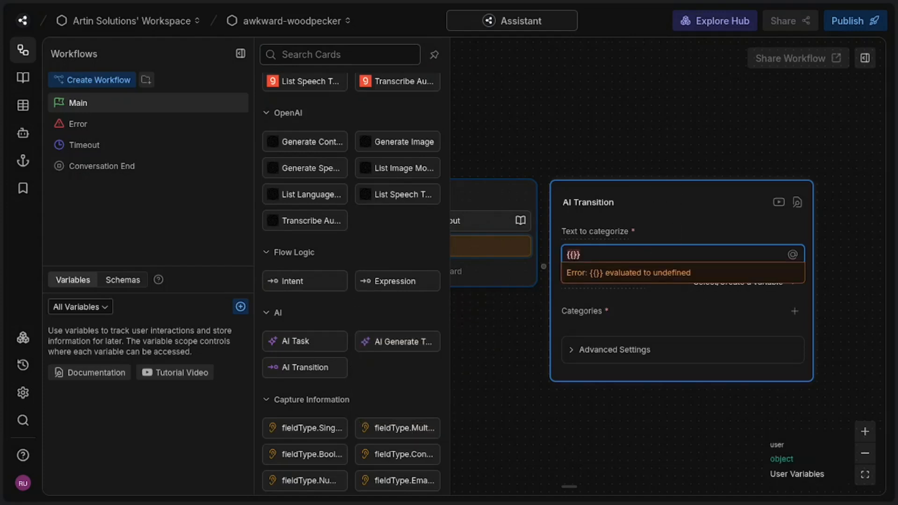
{"action": "type", "text": "turn."}
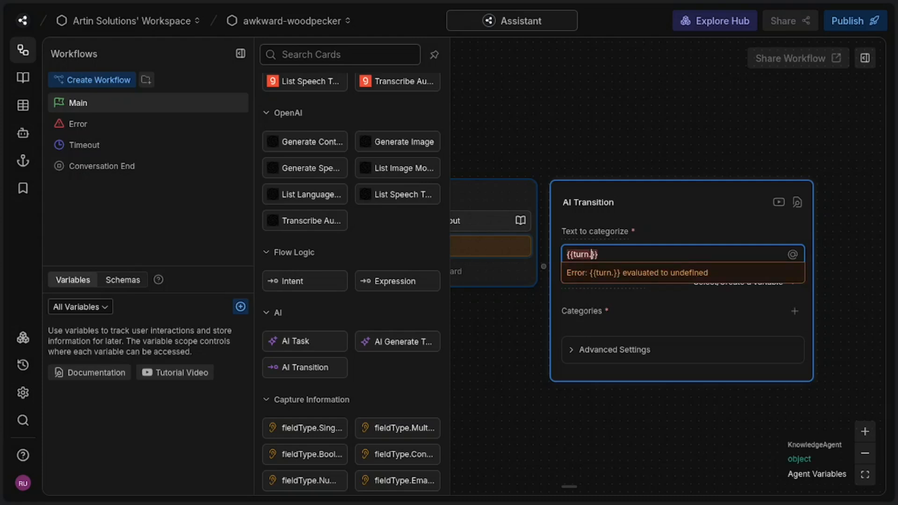
{"action": "type", "text": "Knowledg"}
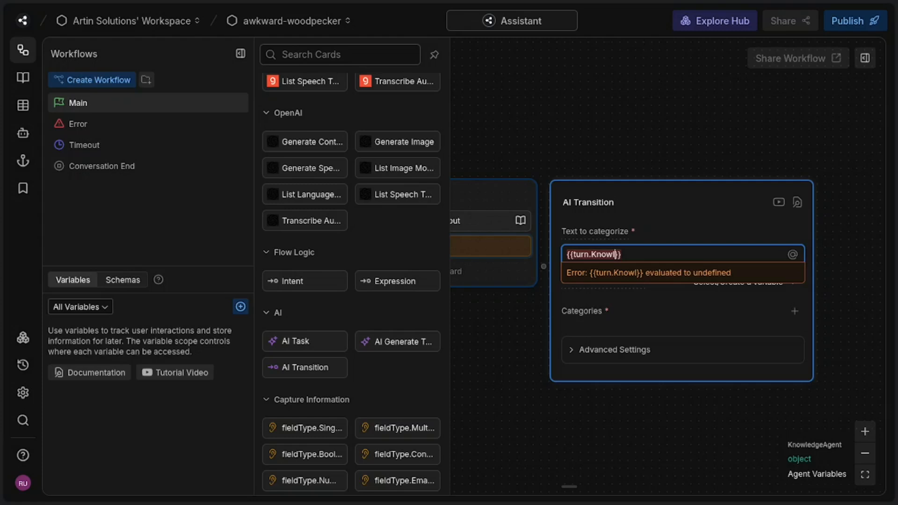
{"action": "type", "text": "eAgent"}
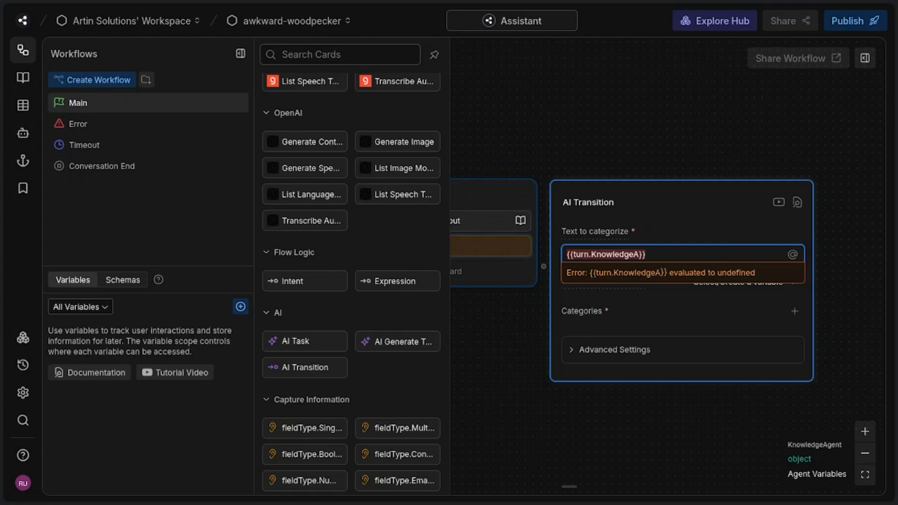
{"action": "type", "text": "."}
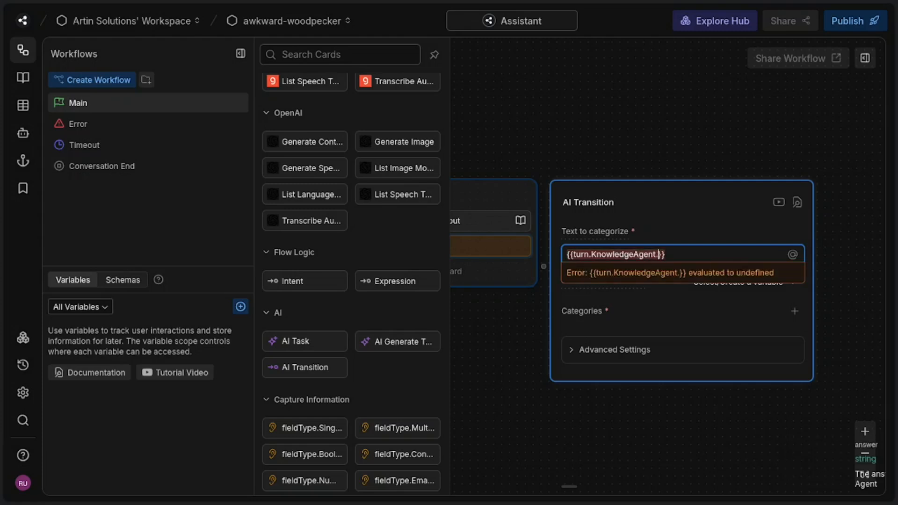
{"action": "type", "text": "responde"}
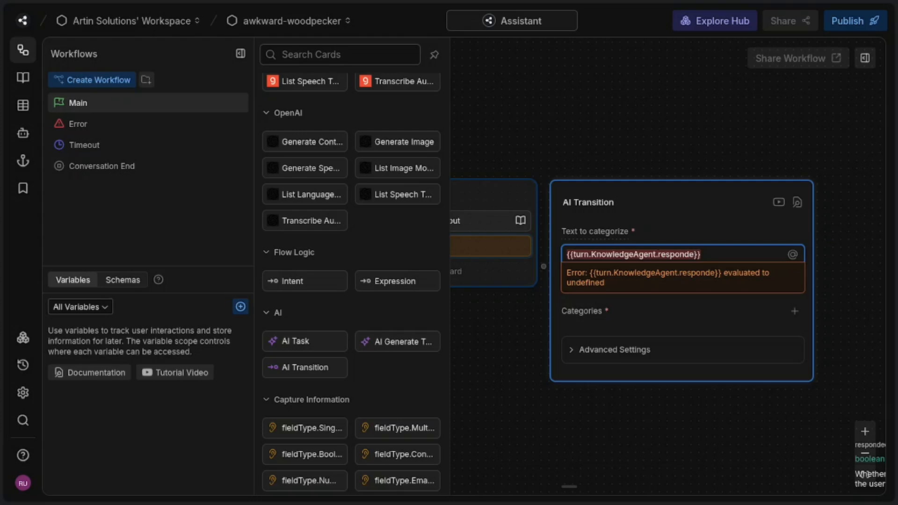
{"action": "type", "text": "d"}
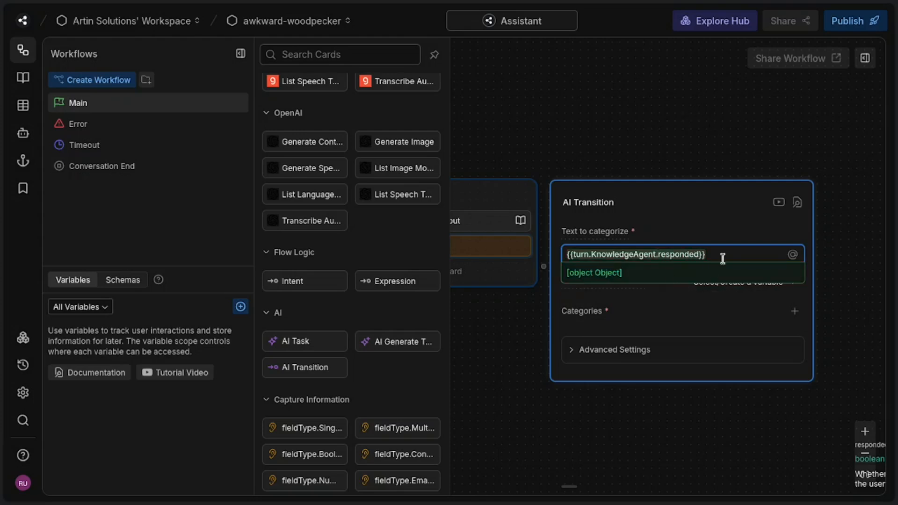
{"action": "left_click", "coordinate": [715, 279]}
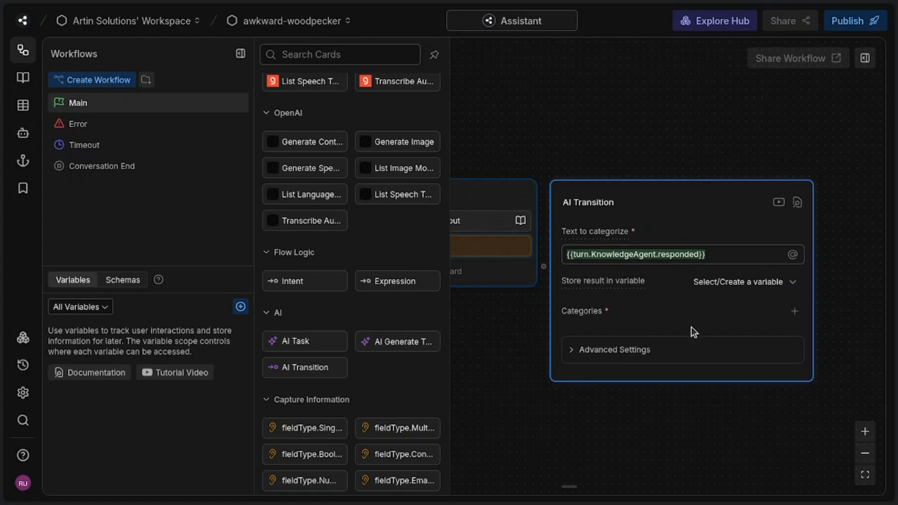
Step: Add two categories, true and false, to the AI Transition card
{"action": "left_click", "coordinate": [794, 311]}
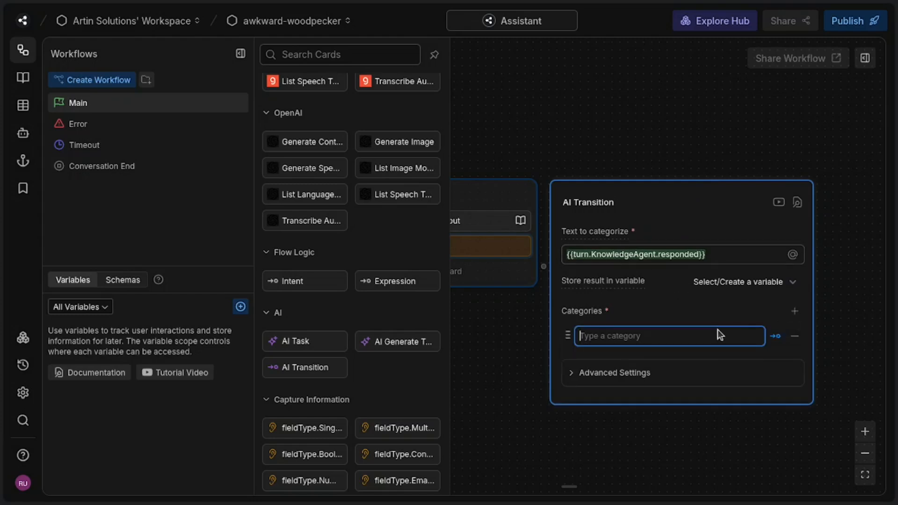
{"action": "type", "text": "true"}
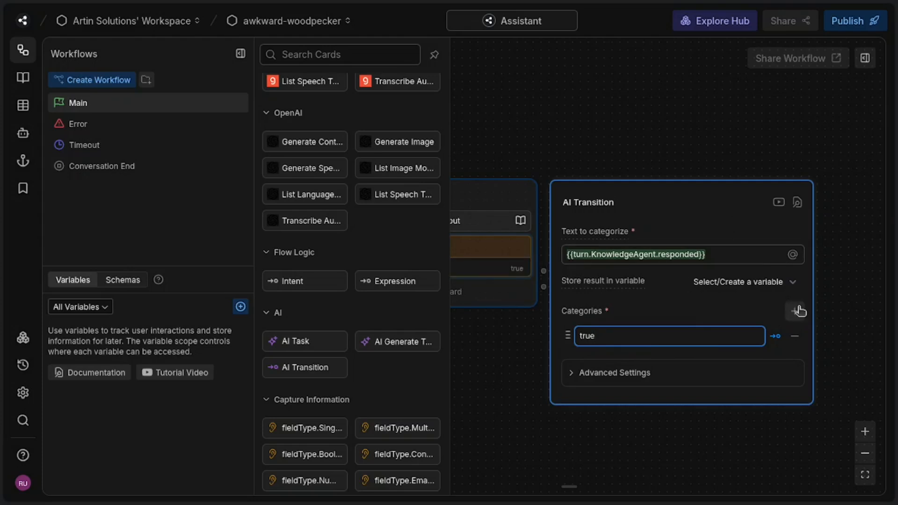
{"action": "left_click", "coordinate": [797, 311]}
{"action": "type", "text": "false"}
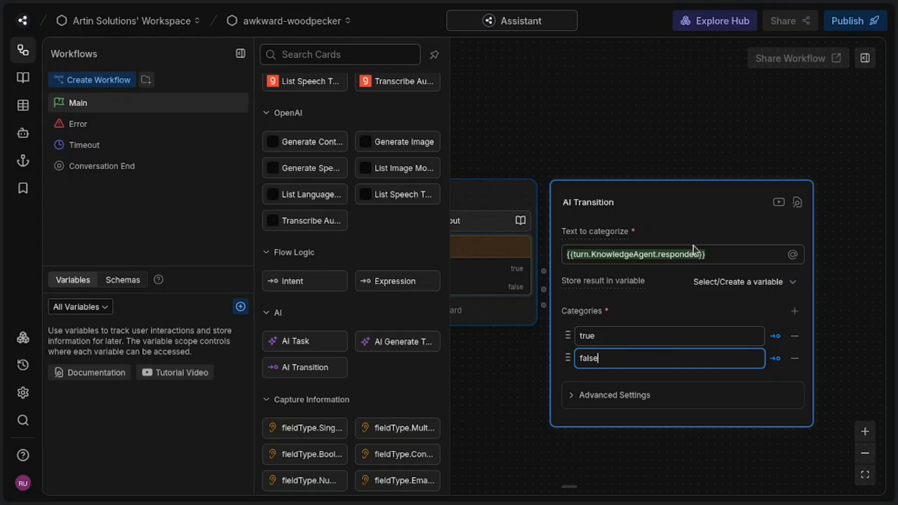
{"action": "left_click", "coordinate": [698, 121]}
Step: Move the q_and_a node slightly lower and farther from the End node on the canvas
{"action": "left_click_drag", "start_coordinate": [773, 229], "coordinate": [841, 192]}
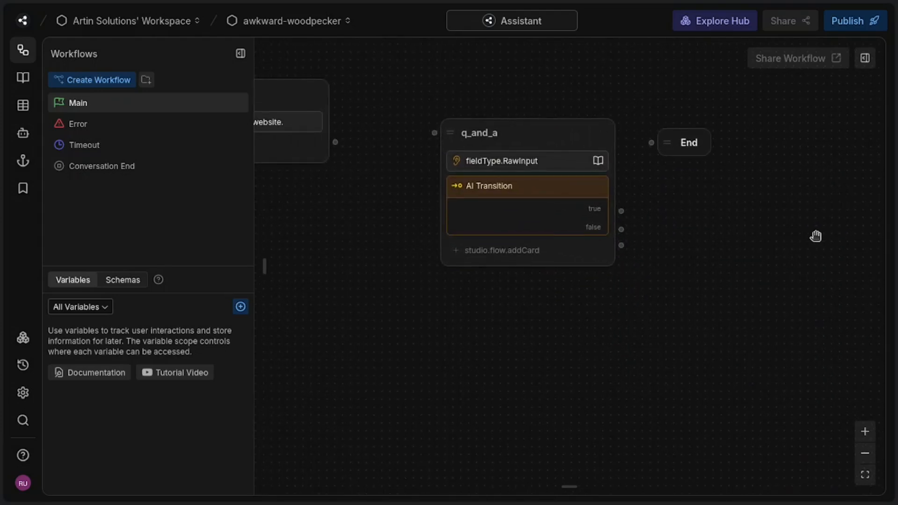
{"action": "left_click", "coordinate": [563, 138]}
{"action": "left_click", "coordinate": [555, 122]}
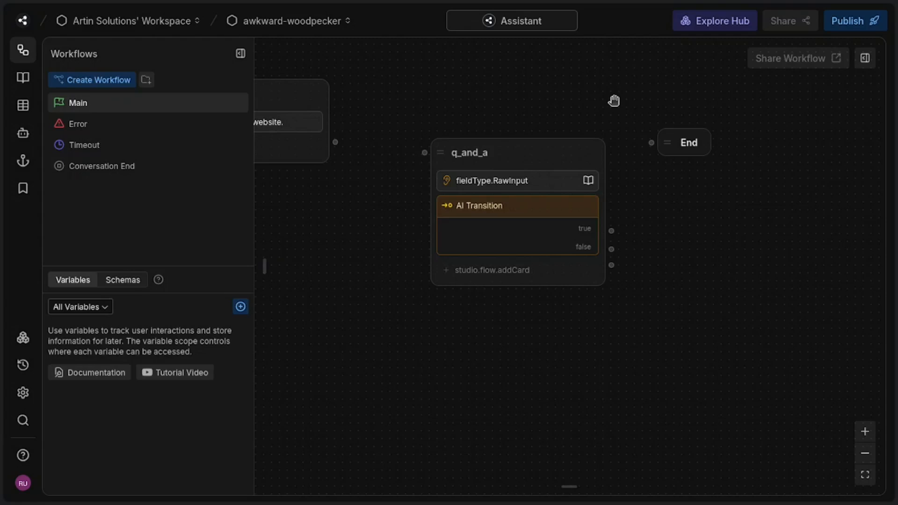
Step: Move the End node farther away from the q_and_a node to free up space on the canvas
{"action": "left_click_drag", "start_coordinate": [675, 142], "coordinate": [823, 141]}
{"action": "left_click_drag", "start_coordinate": [805, 220], "coordinate": [651, 183]}
{"action": "left_click_drag", "start_coordinate": [667, 101], "coordinate": [786, 111]}
Step: Add a standard node between q_and_a and End, below the End node, and name it sorry
{"action": "right_click", "coordinate": [658, 208]}
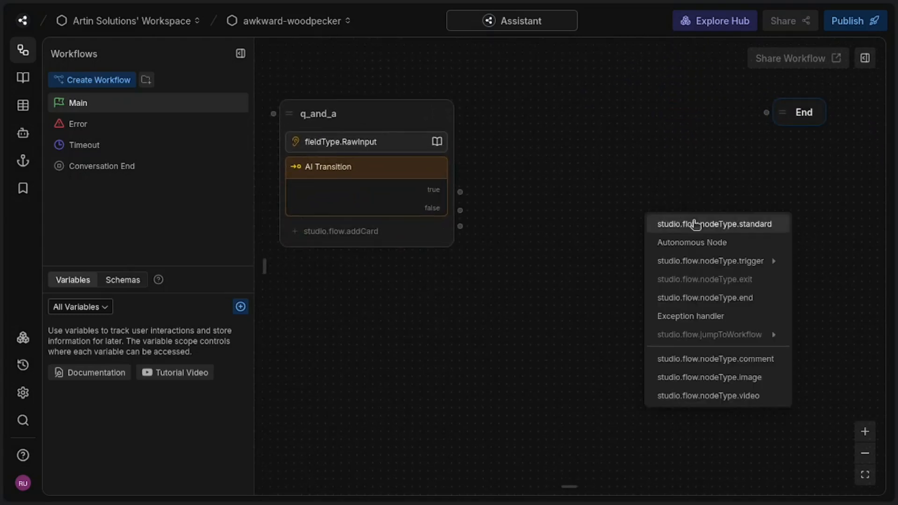
{"action": "left_click", "coordinate": [696, 224]}
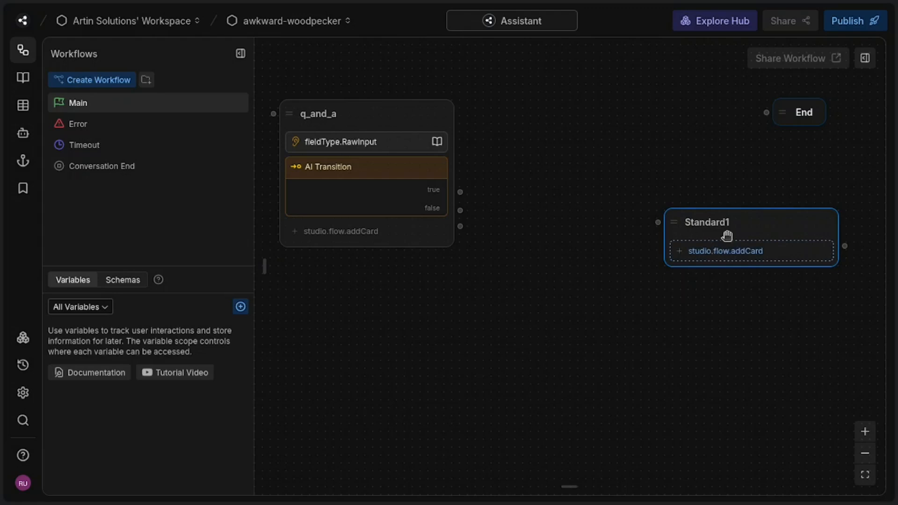
{"action": "left_click", "coordinate": [733, 223]}
{"action": "double_click", "coordinate": [735, 223]}
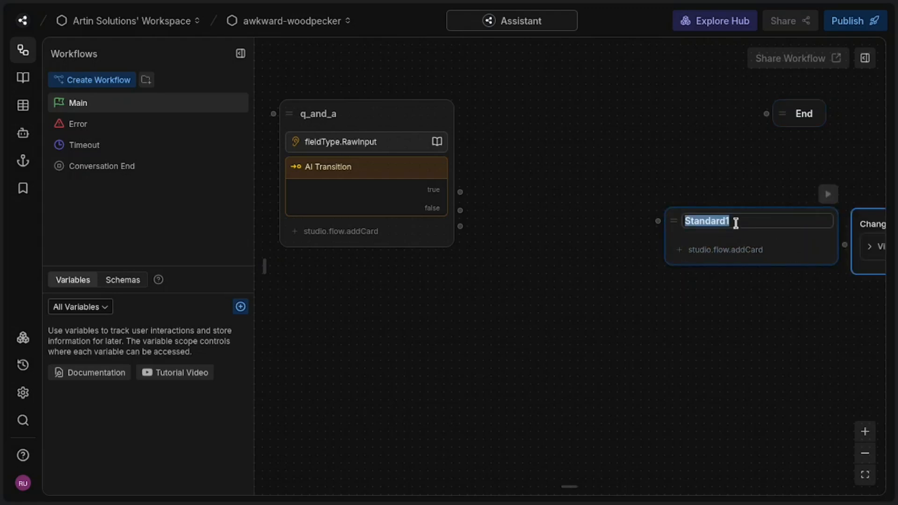
{"action": "type", "text": "sorry"}
{"action": "left_click", "coordinate": [659, 301]}
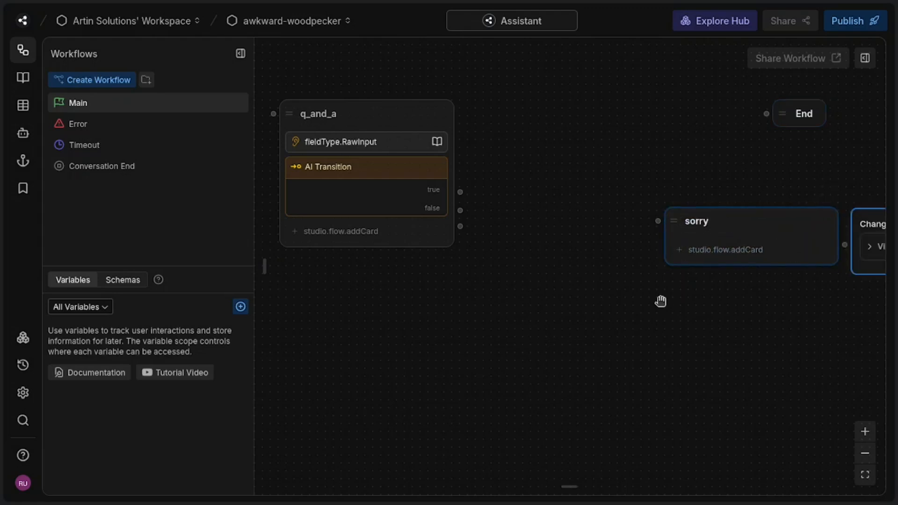
Step: Add a Text card to the sorry node with the message "My apologies, I don't have that answer but feel free to use our contact form."
{"action": "left_click", "coordinate": [722, 249]}
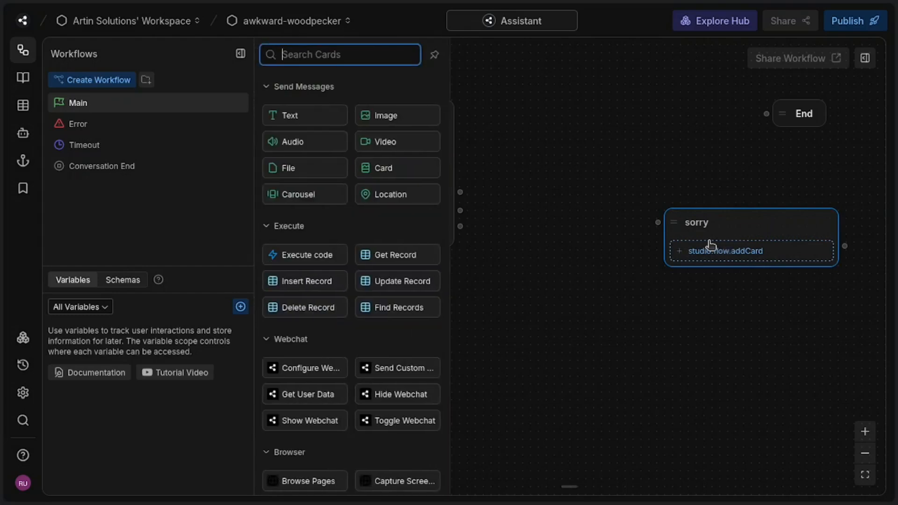
{"action": "left_click", "coordinate": [308, 117]}
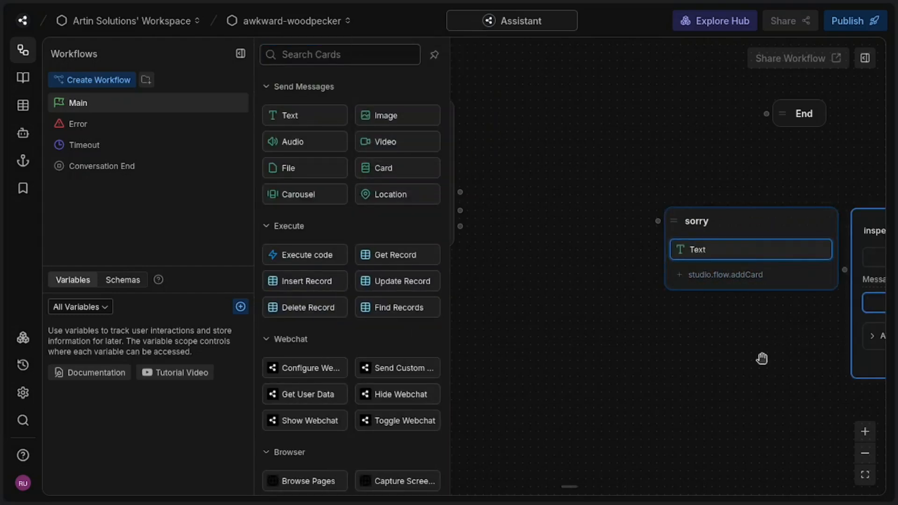
{"action": "left_click_drag", "start_coordinate": [762, 359], "coordinate": [433, 349]}
{"action": "left_click", "coordinate": [607, 296]}
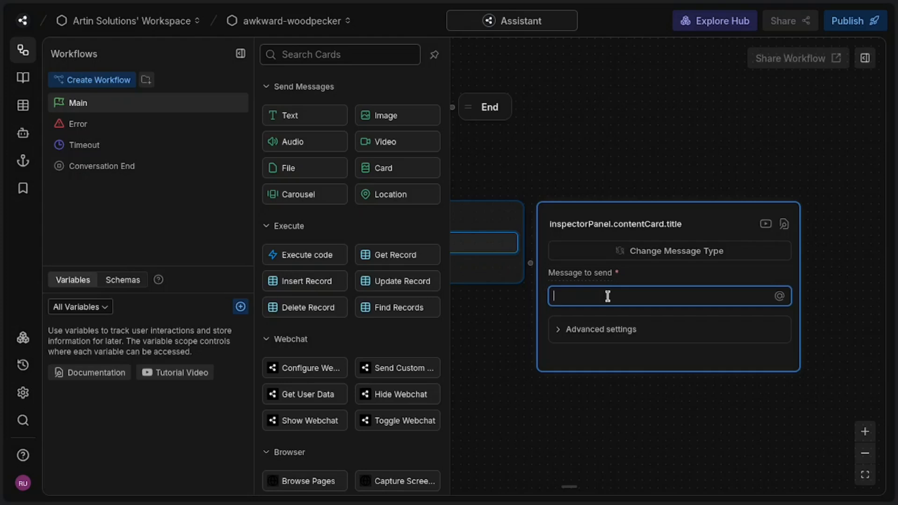
{"action": "type", "text": "My apologies"}
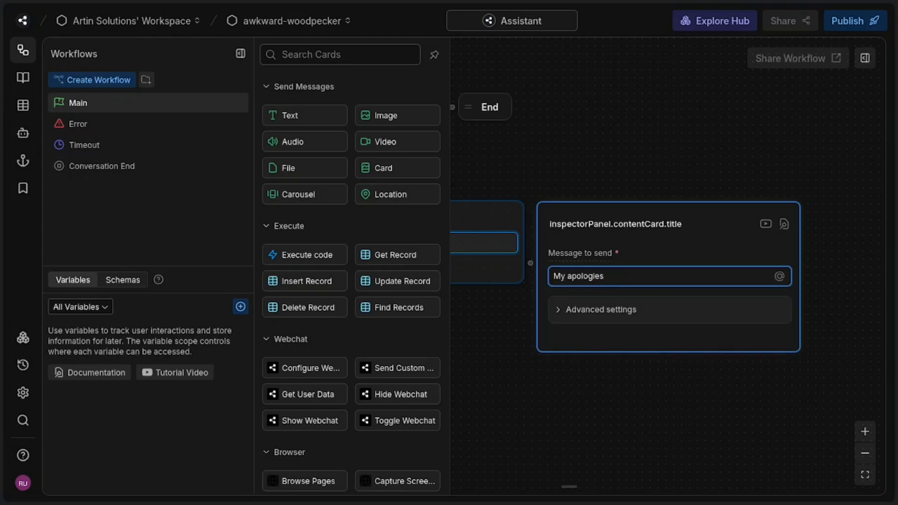
{"action": "type", "text": ", I don't have that answer but feel free to"}
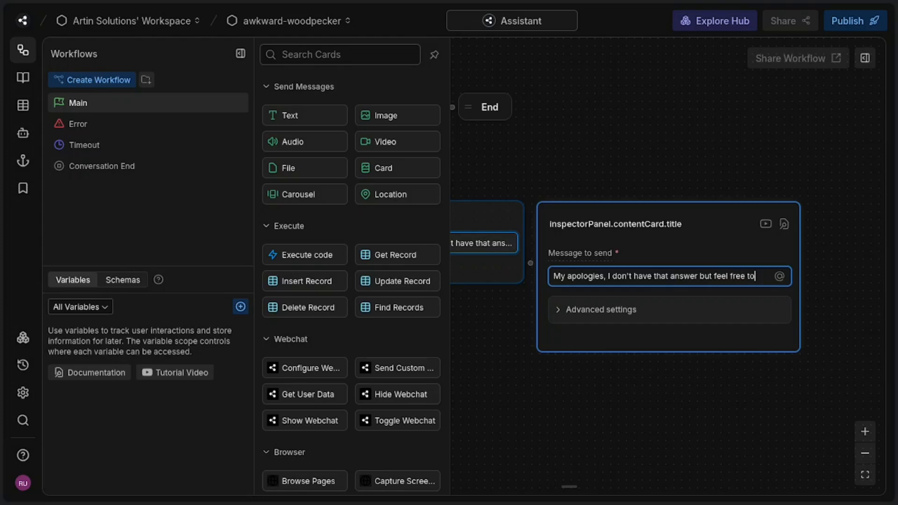
{"action": "type", "text": " use our contact form."}
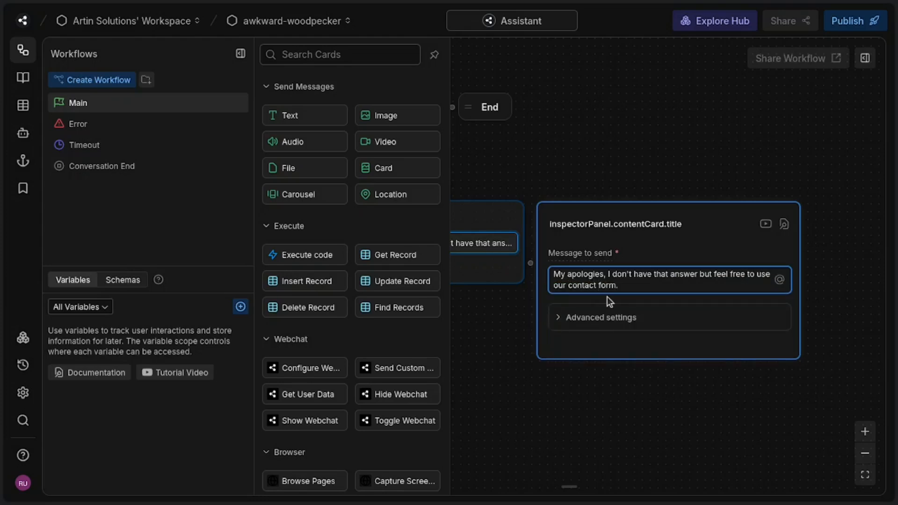
{"action": "left_click_drag", "start_coordinate": [694, 167], "coordinate": [692, 170]}
{"action": "left_click", "coordinate": [681, 152]}
Step: Move the sorry node lower and closer to q_and_a, and shift the End node farther away
{"action": "left_click_drag", "start_coordinate": [622, 208], "coordinate": [558, 257]}
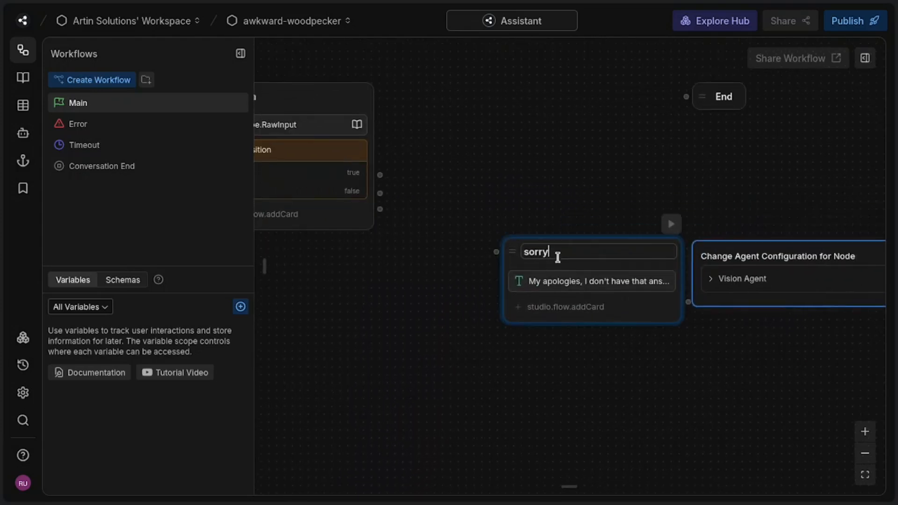
{"action": "left_click_drag", "start_coordinate": [695, 114], "coordinate": [759, 189]}
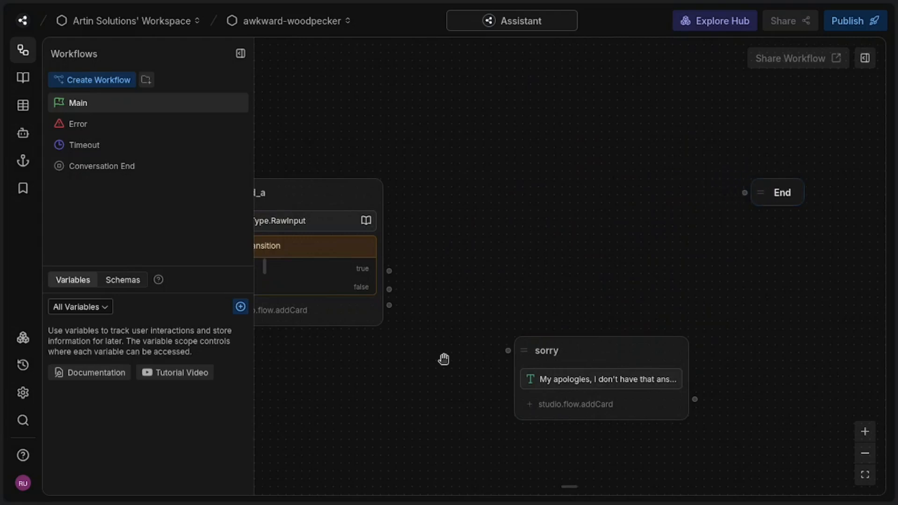
{"action": "left_click", "coordinate": [290, 273]}
Step: Add a standard node above the sorry node and name it anything_else
{"action": "left_click", "coordinate": [540, 152]}
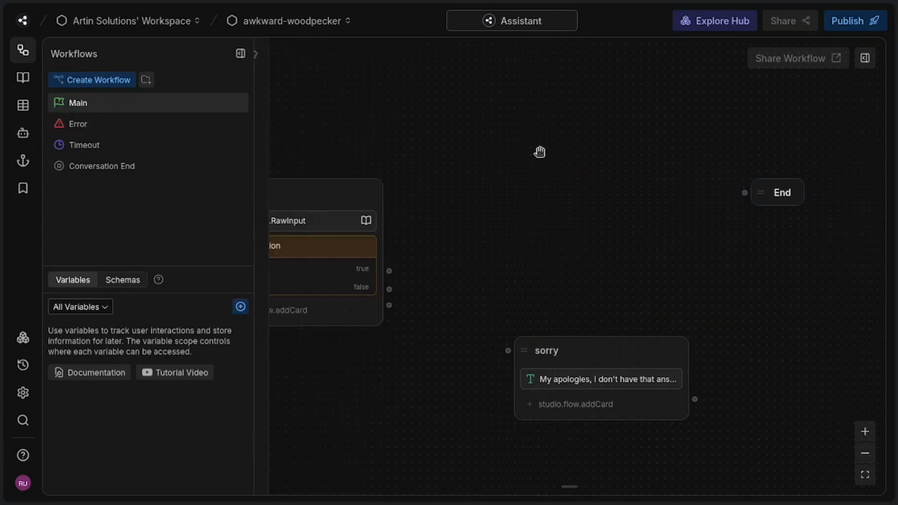
{"action": "right_click", "coordinate": [540, 152]}
{"action": "left_click", "coordinate": [575, 162]}
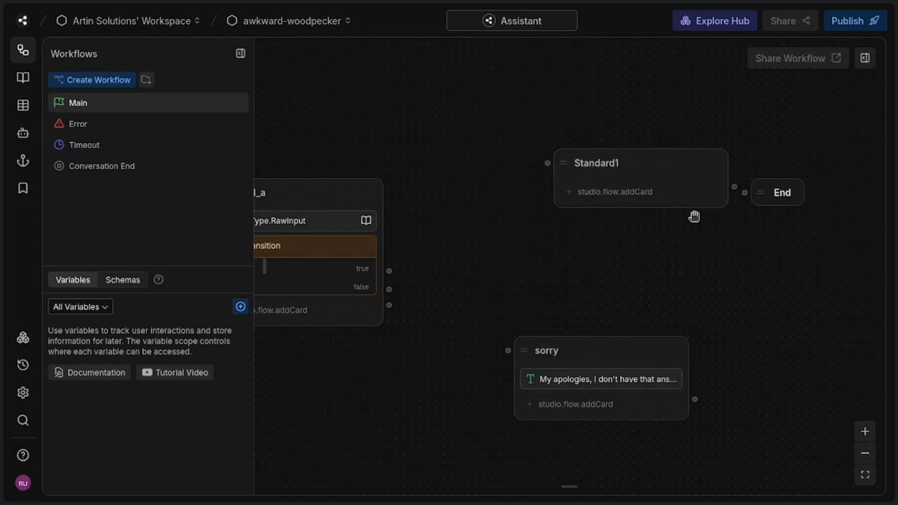
{"action": "double_click", "coordinate": [640, 163]}
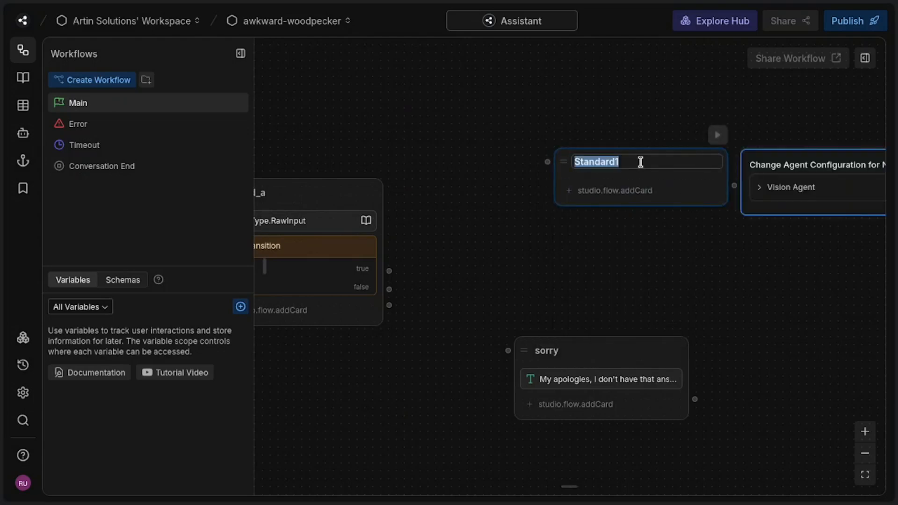
{"action": "type", "text": "anything_else"}
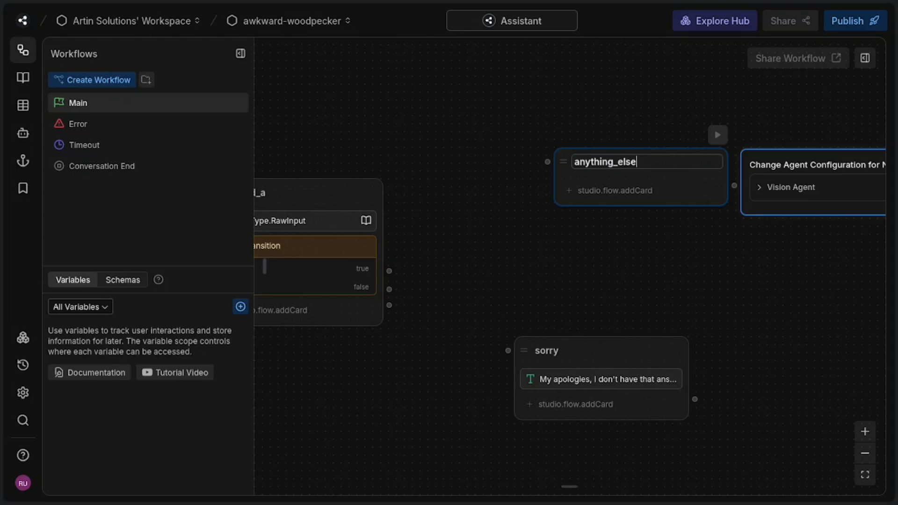
Step: Add a Single Choice capture card to the anything_else node with the question "Would you like to ask anything else?"
{"action": "left_click", "coordinate": [650, 191]}
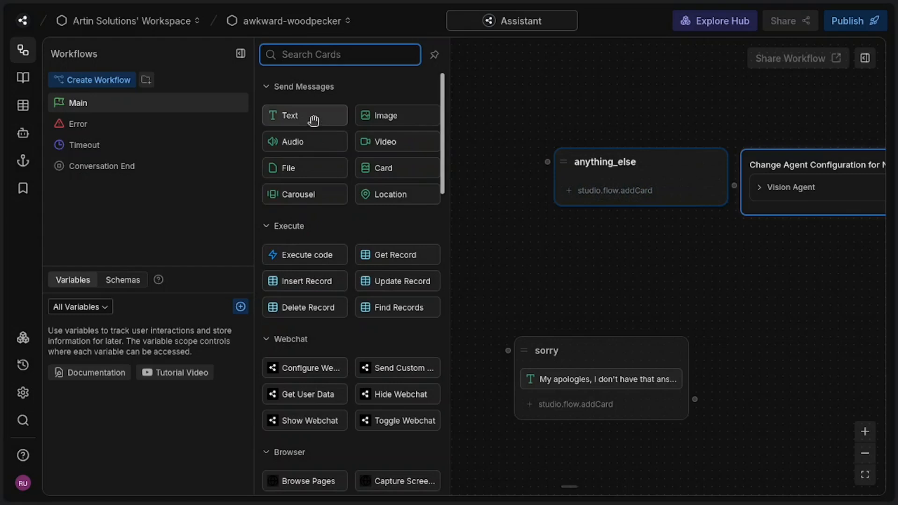
{"action": "mouse_move", "coordinate": [318, 116]}
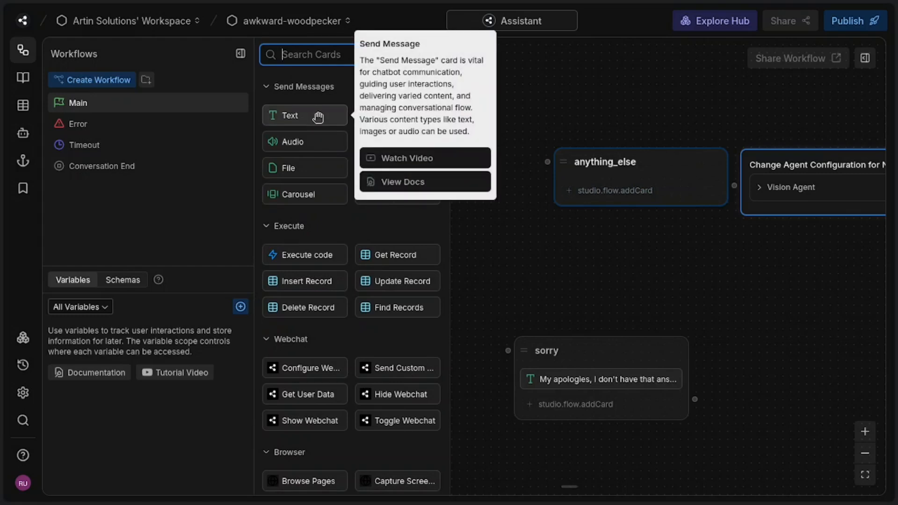
{"action": "scroll", "coordinate": [350, 280], "scroll_direction": "down", "scroll_amount": 14}
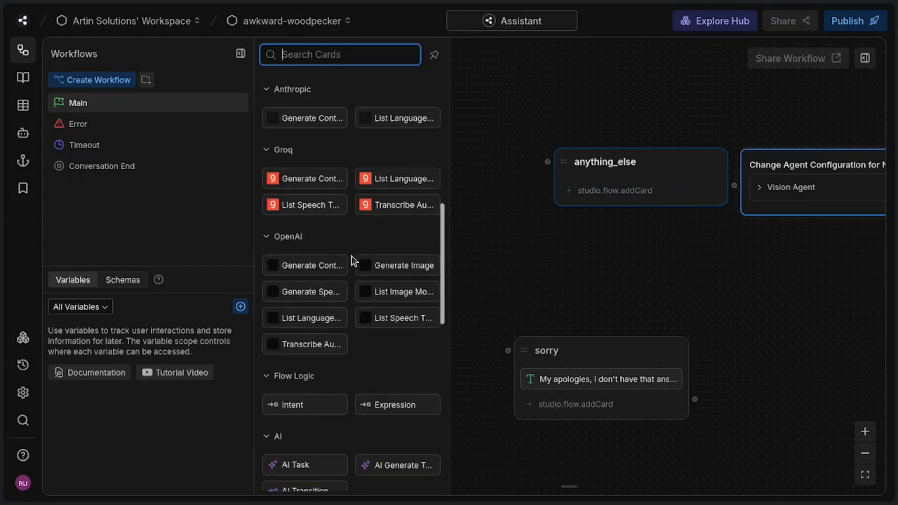
{"action": "scroll", "coordinate": [353, 261], "scroll_direction": "down", "scroll_amount": 3}
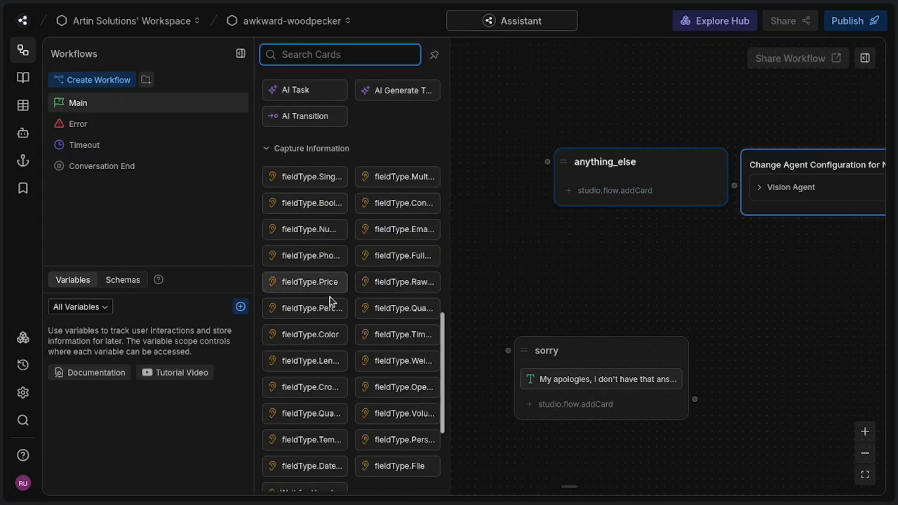
{"action": "left_click", "coordinate": [319, 178]}
{"action": "left_click", "coordinate": [733, 231]}
{"action": "triple_click", "coordinate": [733, 231]}
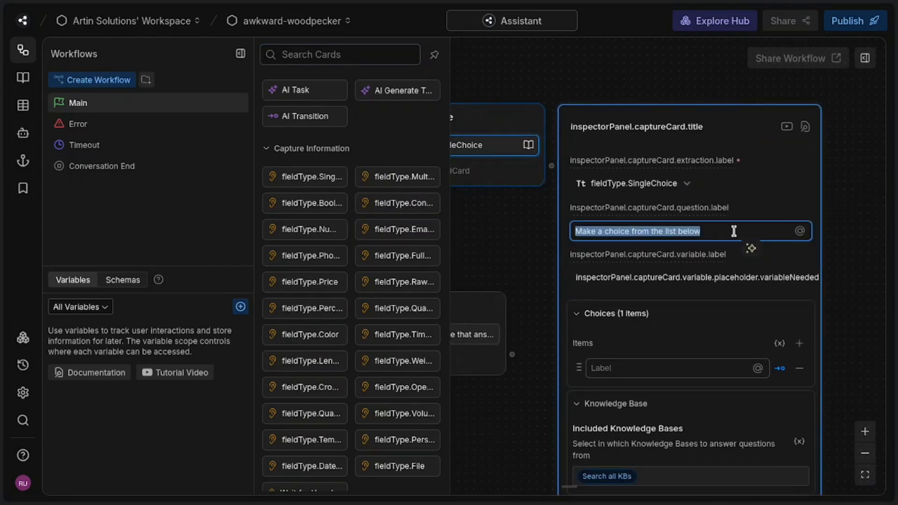
{"action": "type", "text": "W"}
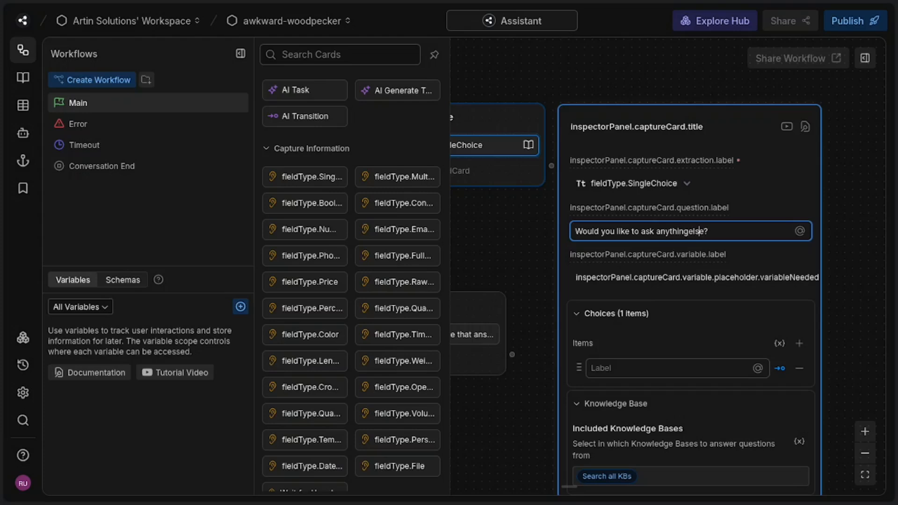
Step: Define two choices, Yes and No, for the Single Choice card
{"action": "scroll", "coordinate": [671, 255], "scroll_direction": "down", "scroll_amount": 2}
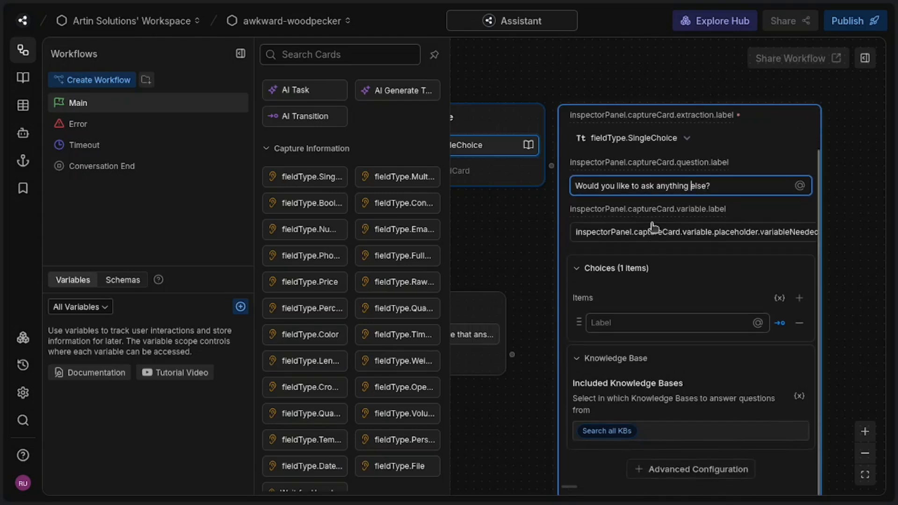
{"action": "left_click", "coordinate": [689, 322]}
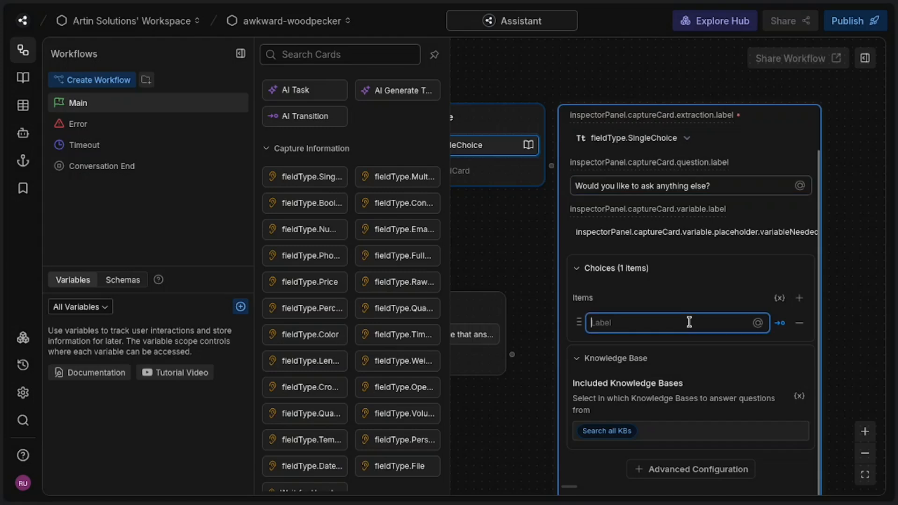
{"action": "type", "text": "Yes"}
{"action": "left_click", "coordinate": [798, 298]}
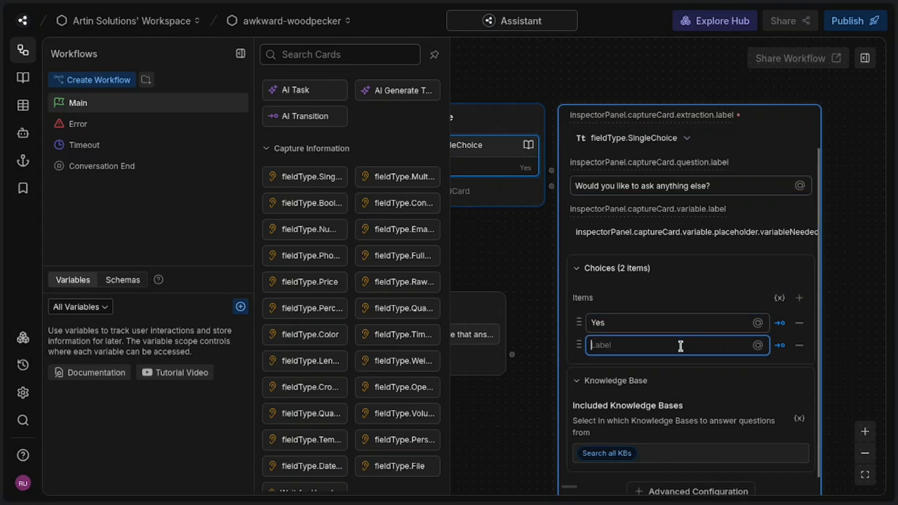
{"action": "type", "text": "No"}
{"action": "left_click", "coordinate": [841, 280]}
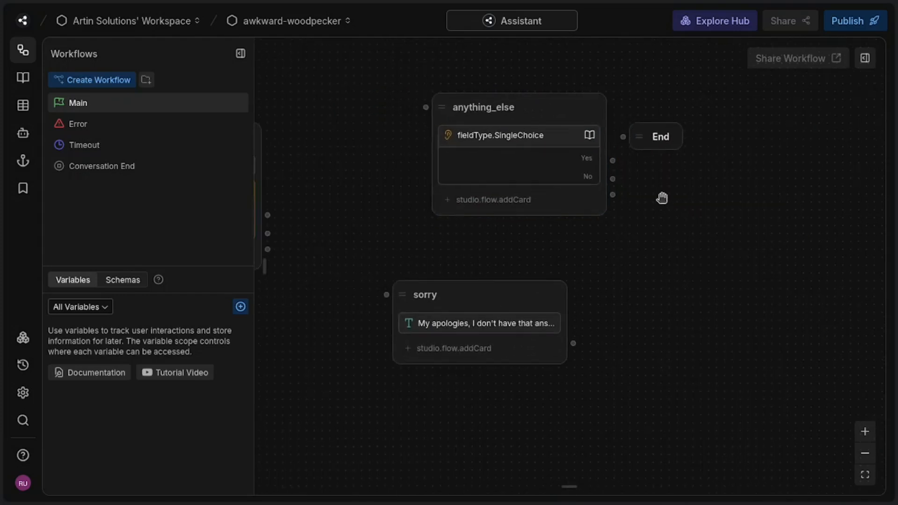
Step: Line up the anything_else node directly above the sorry node and move the End node farther away from both
{"action": "left_click_drag", "start_coordinate": [643, 143], "coordinate": [726, 200]}
{"action": "left_click", "coordinate": [545, 101]}
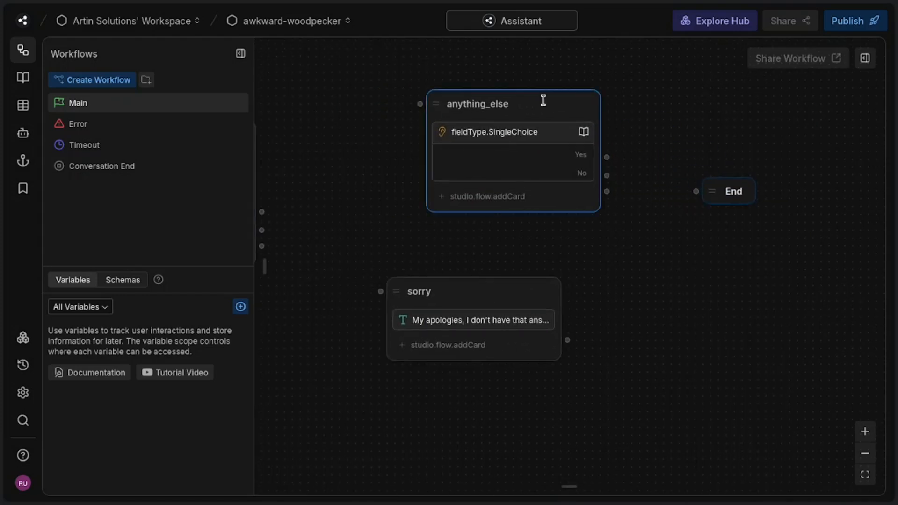
{"action": "double_click", "coordinate": [541, 103]}
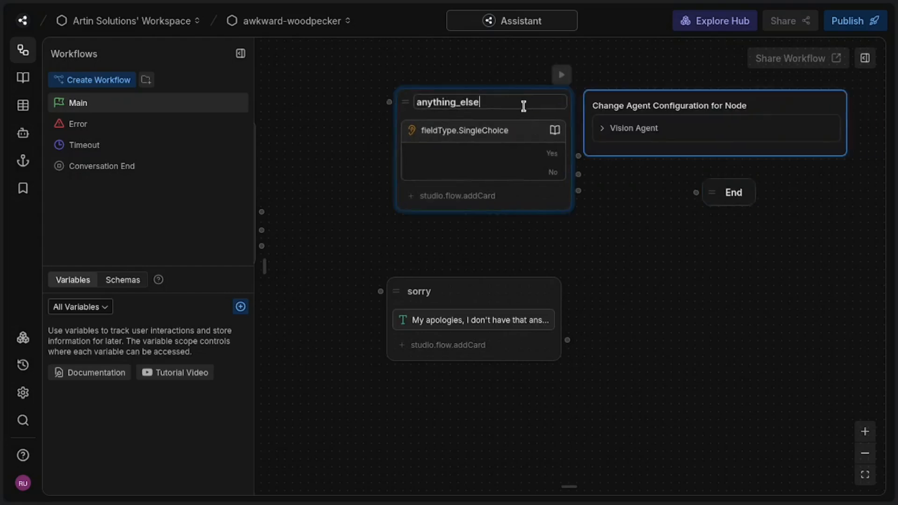
{"action": "left_click", "coordinate": [739, 310]}
{"action": "left_click_drag", "start_coordinate": [711, 192], "coordinate": [787, 220]}
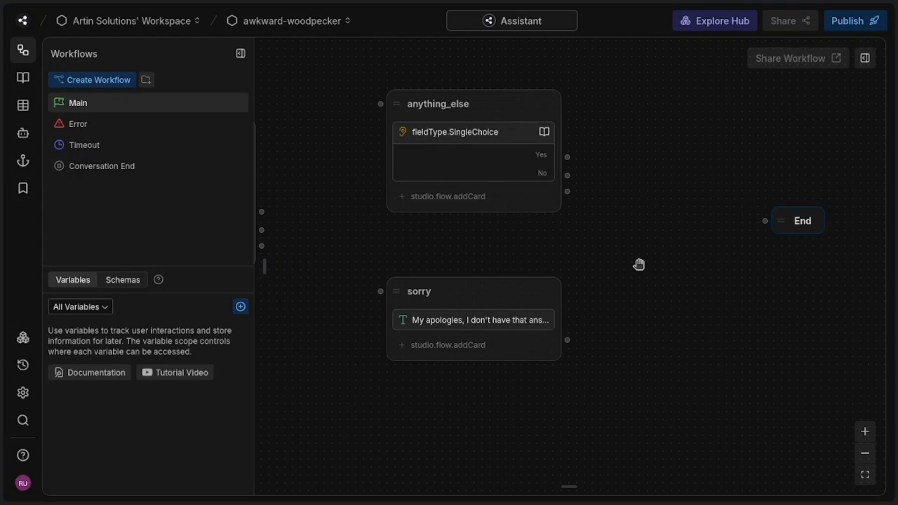
Step: Add a standard node in the space before the End node and name it bye
{"action": "right_click", "coordinate": [651, 204]}
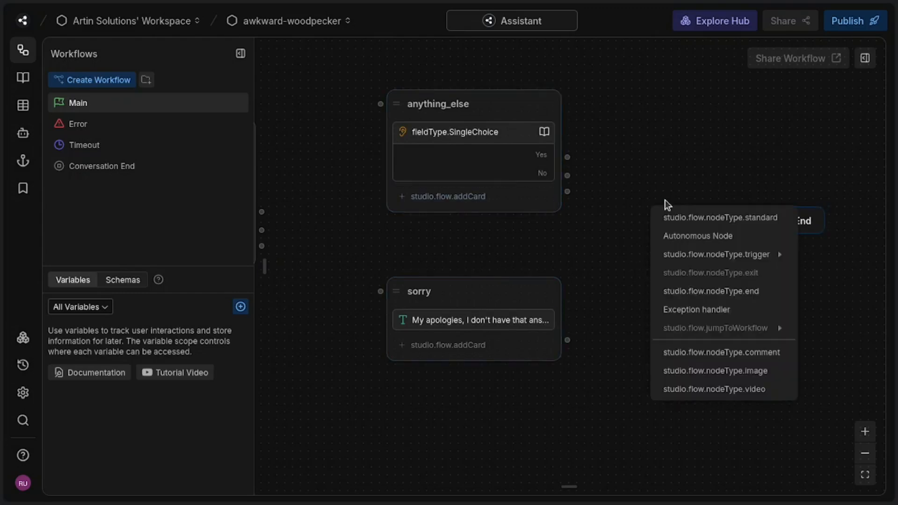
{"action": "left_click", "coordinate": [685, 216]}
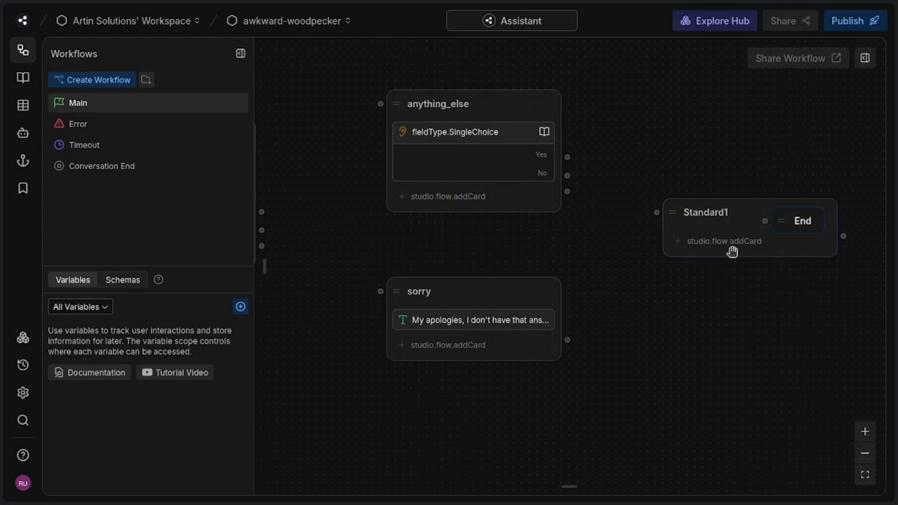
{"action": "left_click", "coordinate": [702, 217]}
{"action": "double_click", "coordinate": [701, 217]}
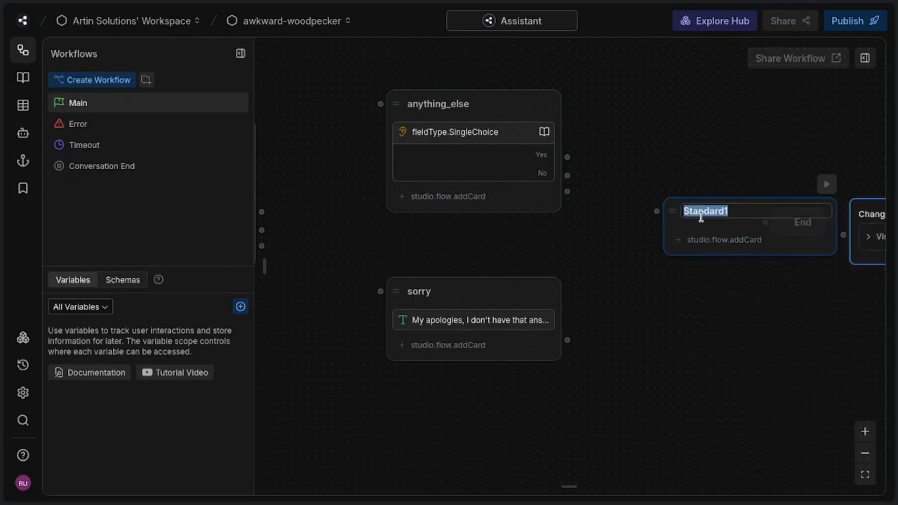
{"action": "type", "text": "bye"}
Step: Add a Text card to the bye node with the message "Goodbye!"
{"action": "left_click", "coordinate": [731, 241]}
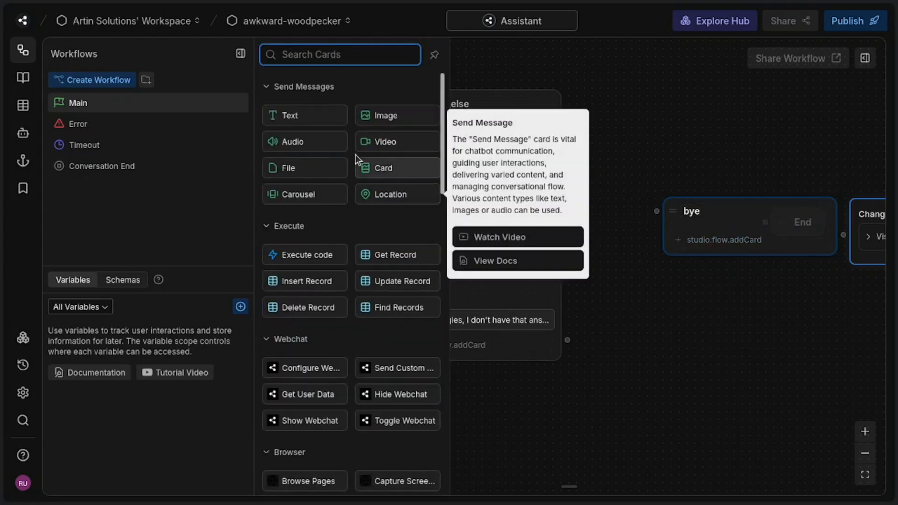
{"action": "left_click", "coordinate": [310, 122]}
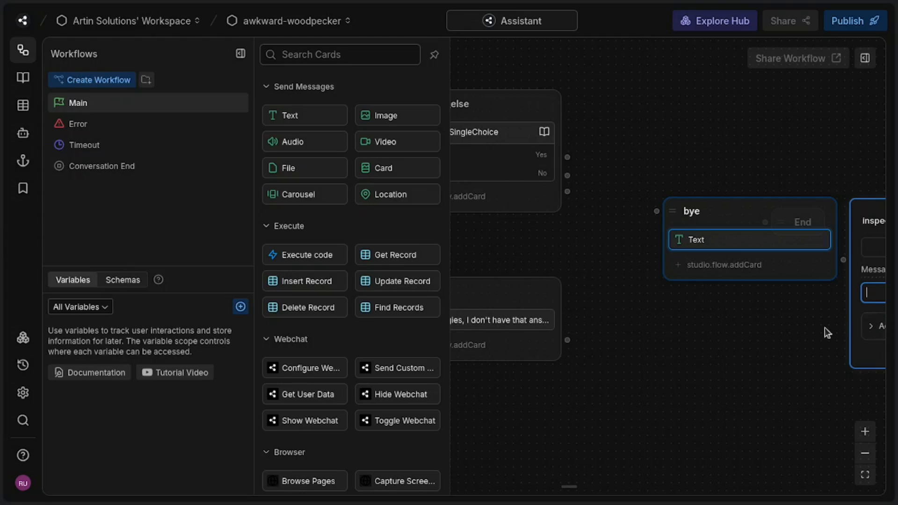
{"action": "left_click", "coordinate": [674, 286]}
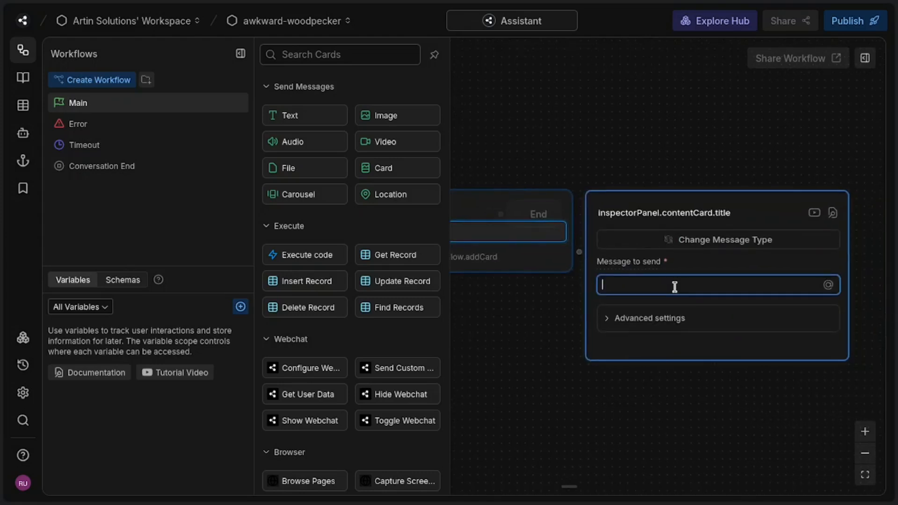
{"action": "type", "text": "Goodbye!"}
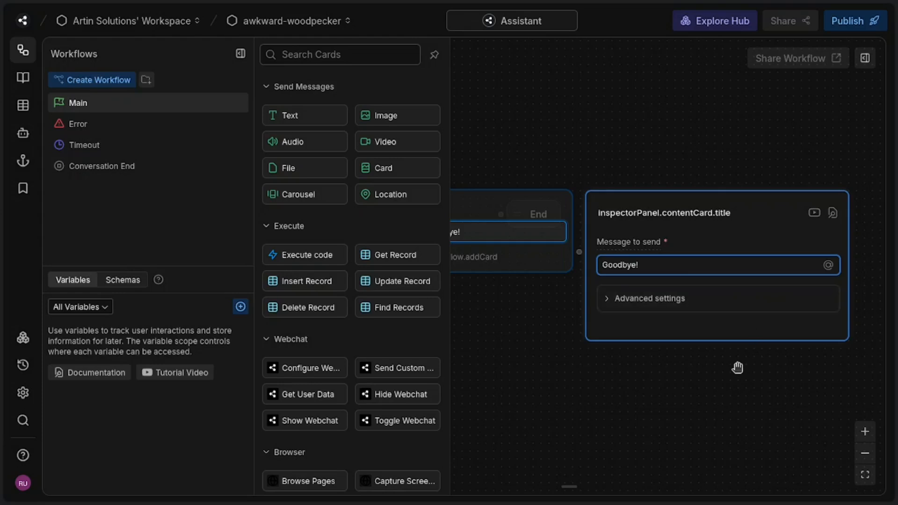
{"action": "left_click", "coordinate": [738, 367]}
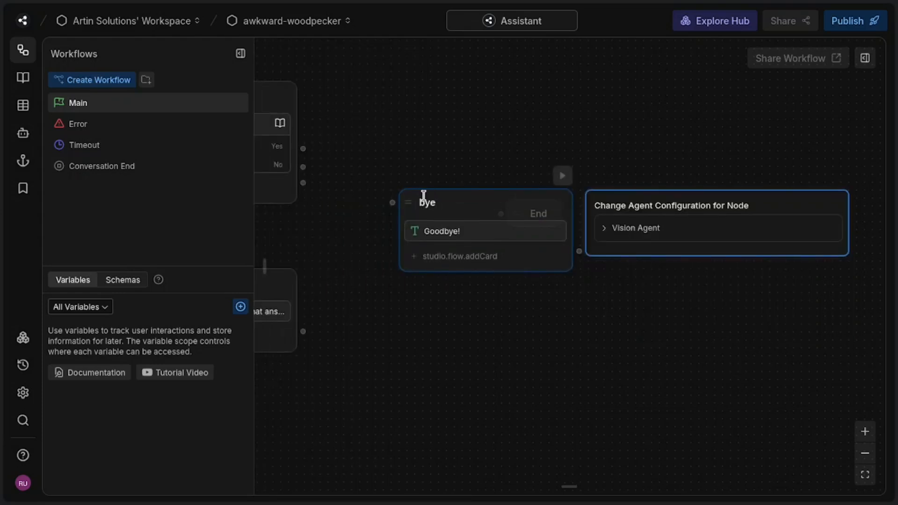
Step: Separate the overlapping bye and End nodes, shifting bye slightly toward anything_else and End to its far side
{"action": "left_click_drag", "start_coordinate": [405, 200], "coordinate": [373, 199]}
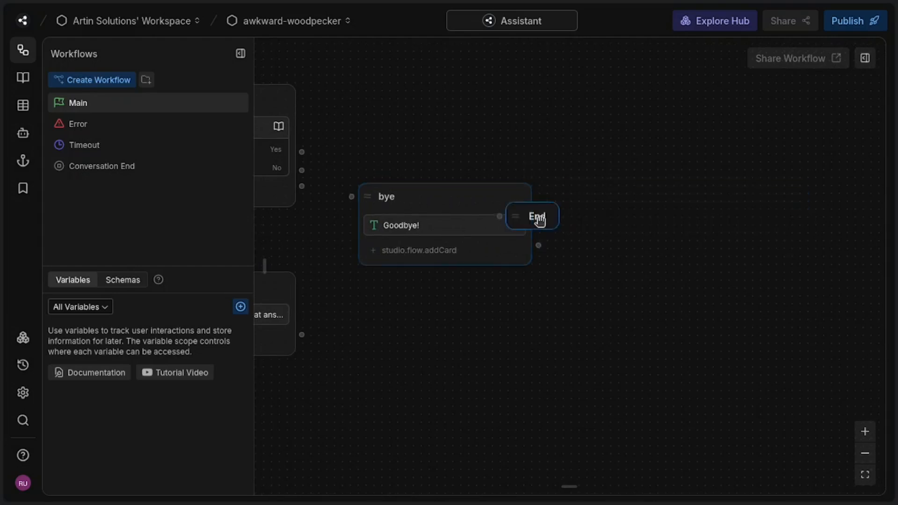
{"action": "left_click_drag", "start_coordinate": [539, 221], "coordinate": [647, 250]}
Step: Connect the Start node to greeting, and the greeting node's output to q_and_a
{"action": "scroll", "coordinate": [573, 313], "scroll_direction": "left", "scroll_amount": 10}
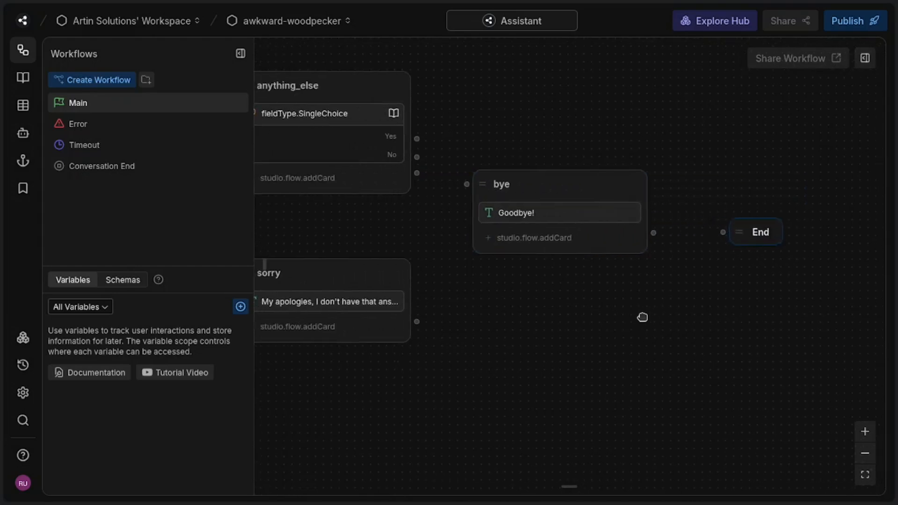
{"action": "scroll", "coordinate": [537, 328], "scroll_direction": "left", "scroll_amount": 9}
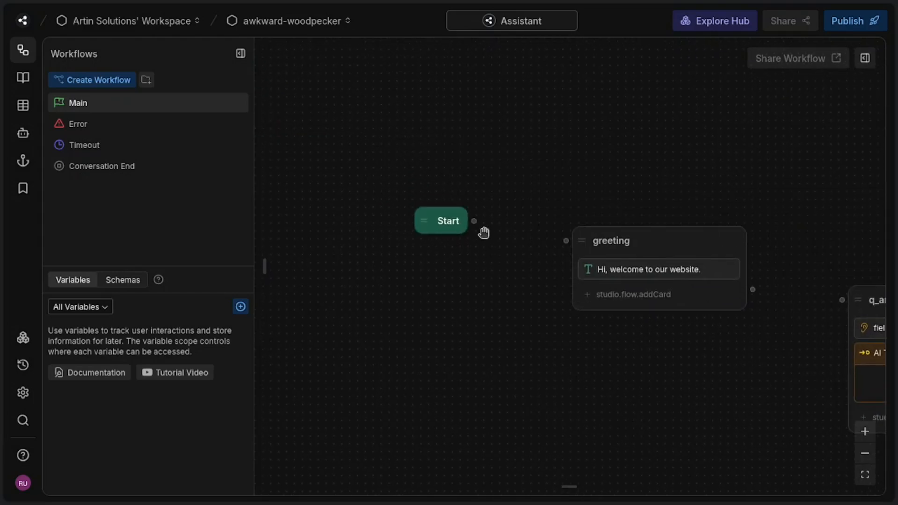
{"action": "left_click_drag", "start_coordinate": [474, 221], "coordinate": [568, 250]}
{"action": "left_click_drag", "start_coordinate": [734, 365], "coordinate": [385, 342]}
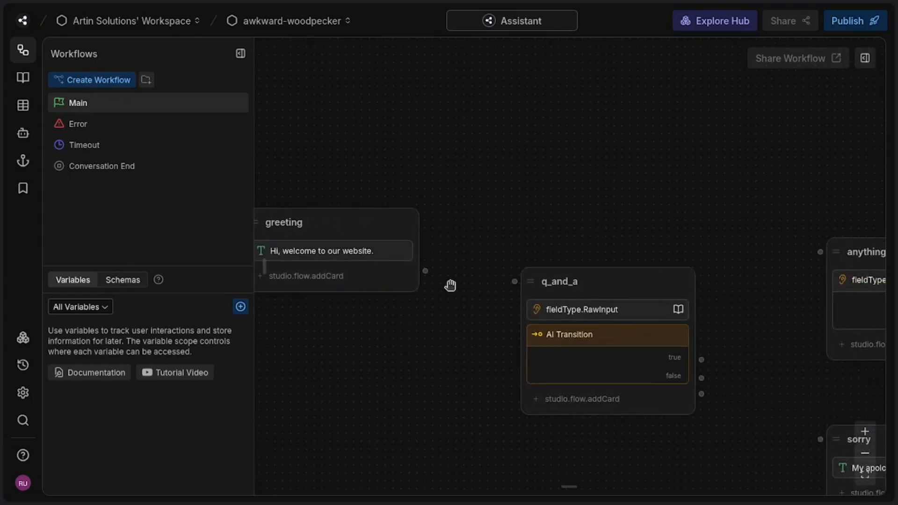
{"action": "left_click_drag", "start_coordinate": [425, 271], "coordinate": [519, 285]}
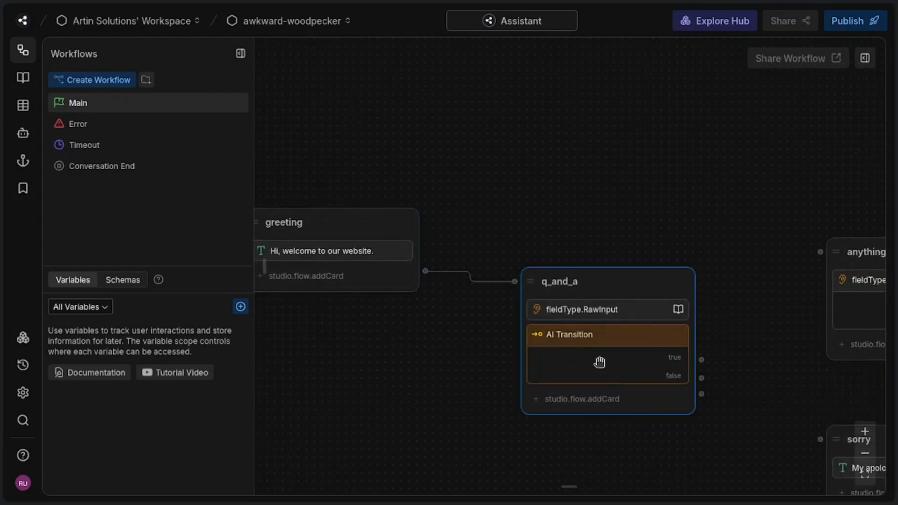
Step: Connect the false output of the q_and_a node's AI Transition to the sorry node
{"action": "left_click_drag", "start_coordinate": [774, 335], "coordinate": [517, 192]}
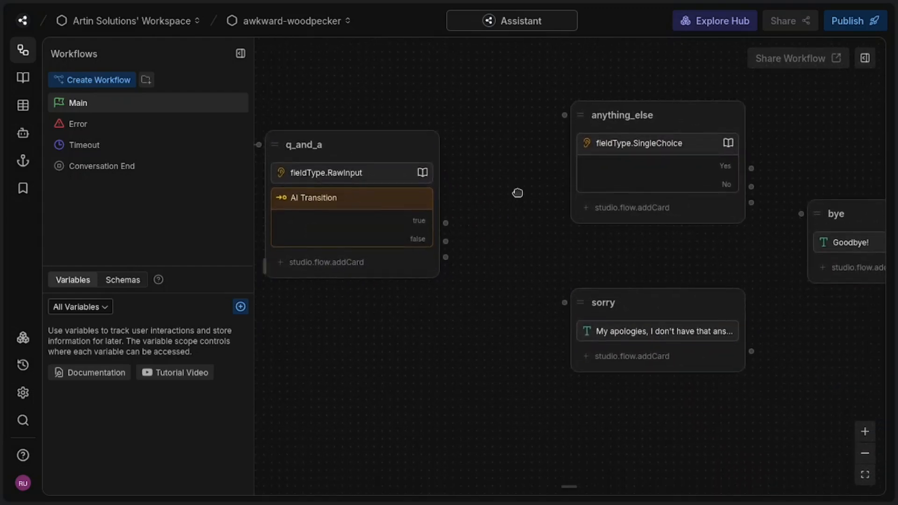
{"action": "left_click_drag", "start_coordinate": [451, 239], "coordinate": [565, 298]}
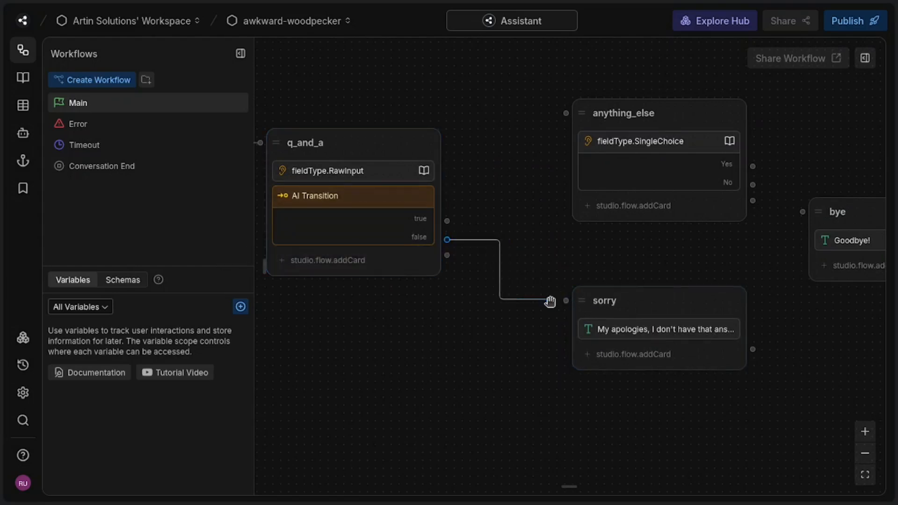
{"action": "mouse_move", "coordinate": [550, 309]}
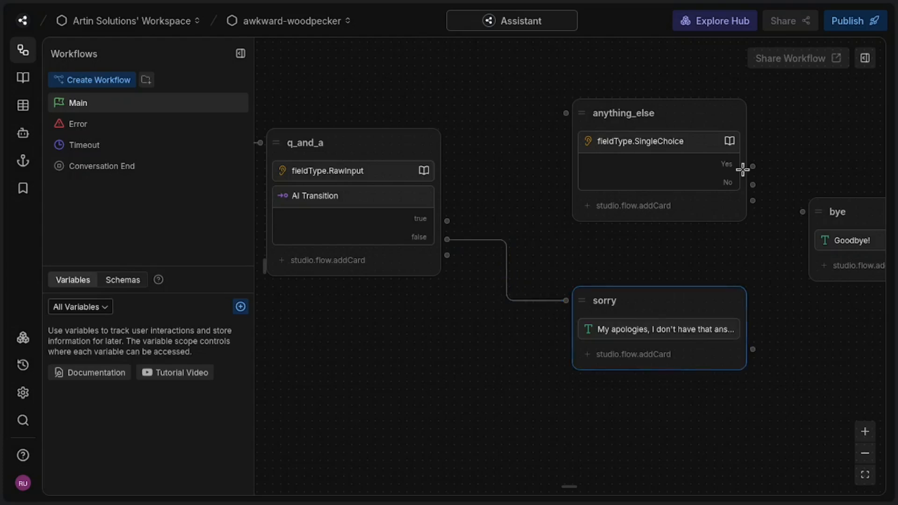
Step: Connect the true output and sorry to anything_else, its Yes back to q_and_a, its No to bye, and bye to End
{"action": "left_click_drag", "start_coordinate": [786, 176], "coordinate": [671, 170]}
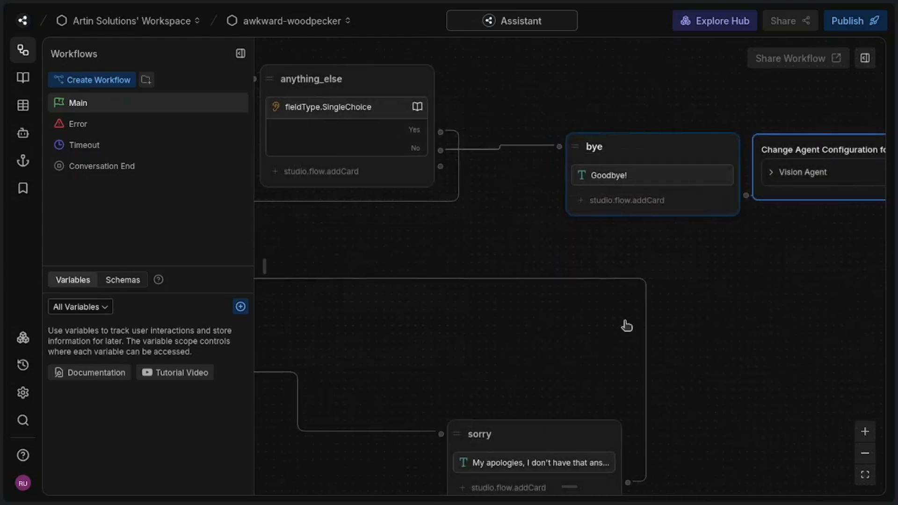
{"action": "scroll", "coordinate": [421, 300], "scroll_direction": "down", "scroll_amount": 3}
{"action": "left_click_drag", "start_coordinate": [421, 301], "coordinate": [311, 300]}
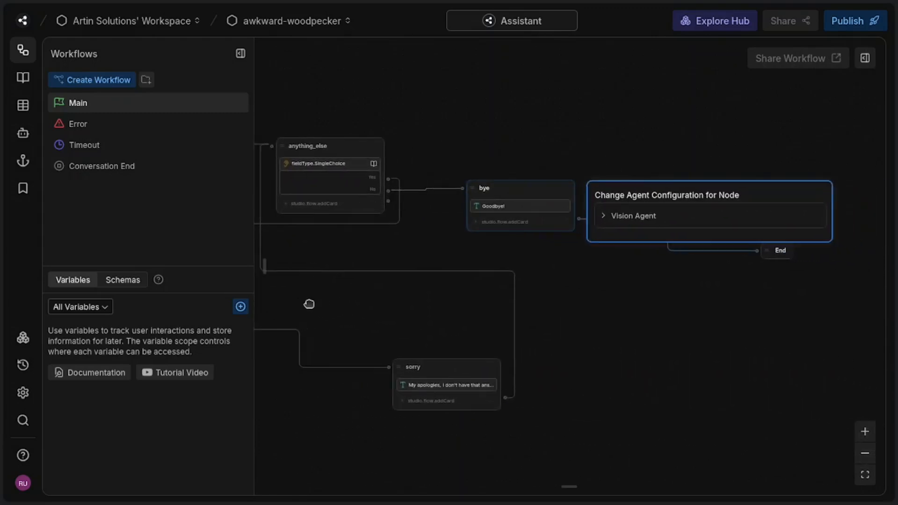
Step: Start a test conversation in the Emulator and ask the bot "who is the founder?"
{"action": "left_click", "coordinate": [867, 66]}
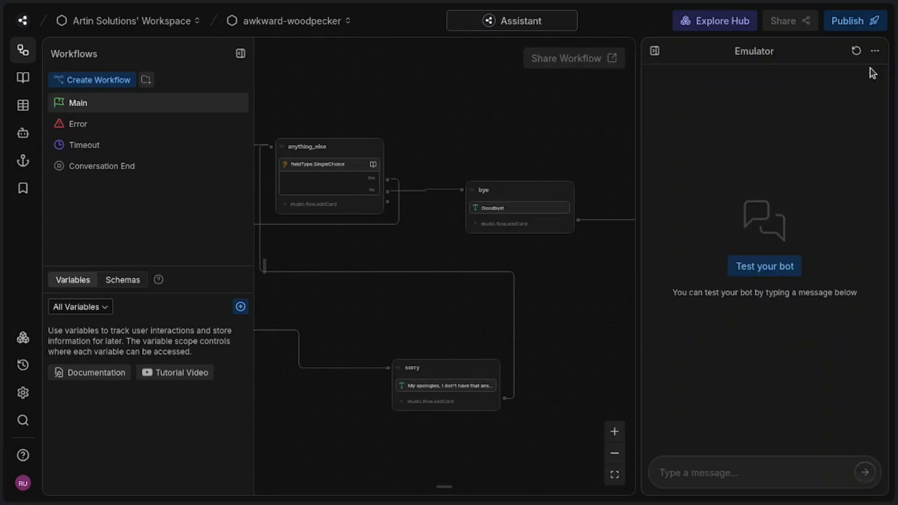
{"action": "left_click", "coordinate": [771, 268]}
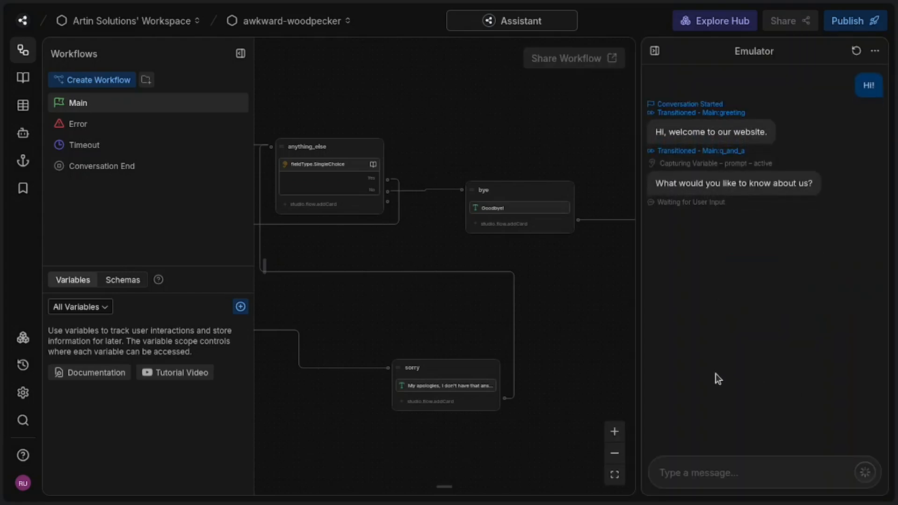
{"action": "left_click", "coordinate": [812, 474]}
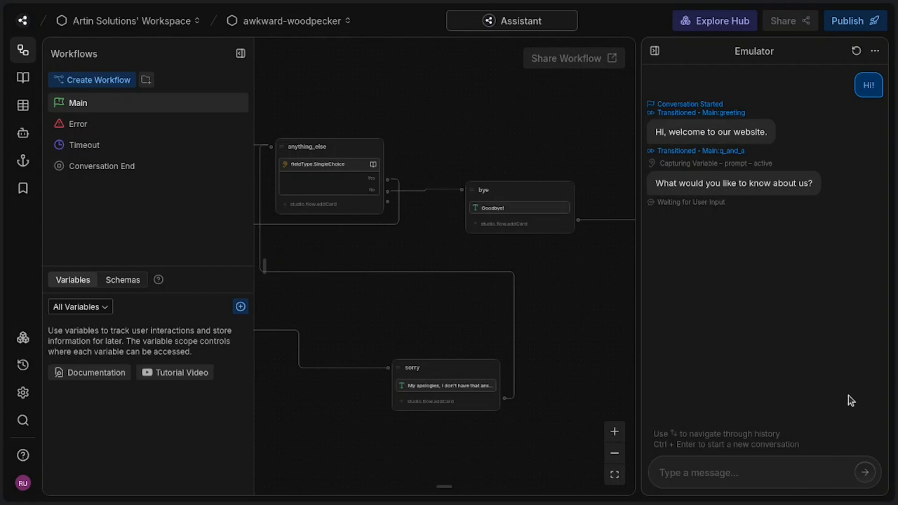
{"action": "type", "text": "woh"}
{"action": "key", "text": "BackSpace"}
{"action": "key", "text": "BackSpace"}
{"action": "type", "text": "ho "}
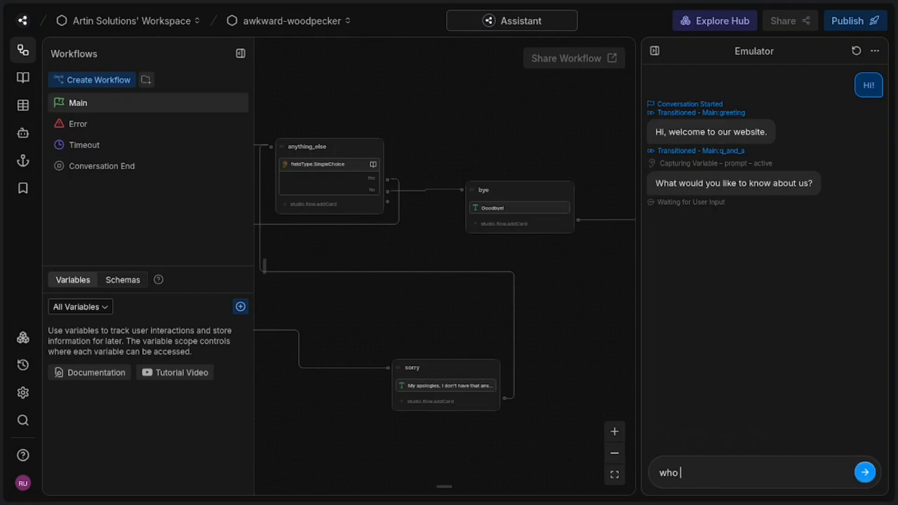
{"action": "type", "text": "is the founder?"}
{"action": "key", "text": "Return"}
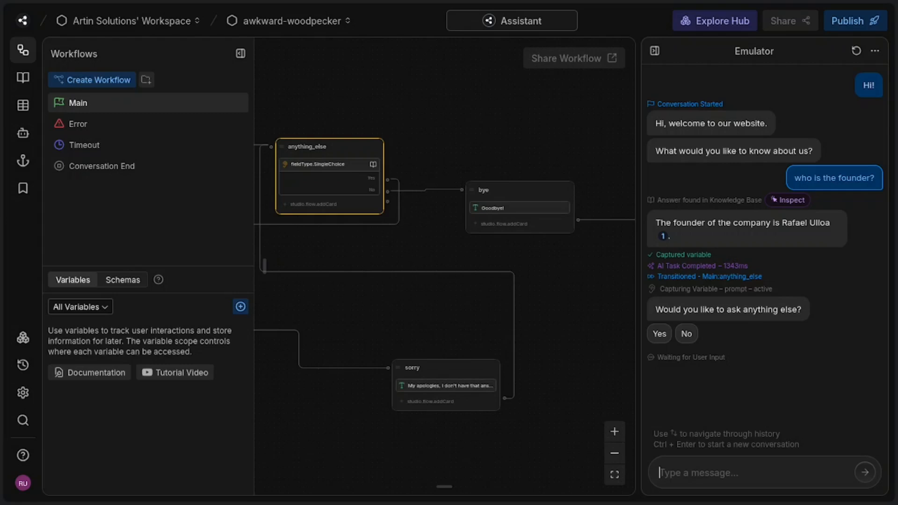
Step: Answer Yes to the follow-up, ask "which services do you offer?", and finish the test conversation with No
{"action": "left_click", "coordinate": [659, 333]}
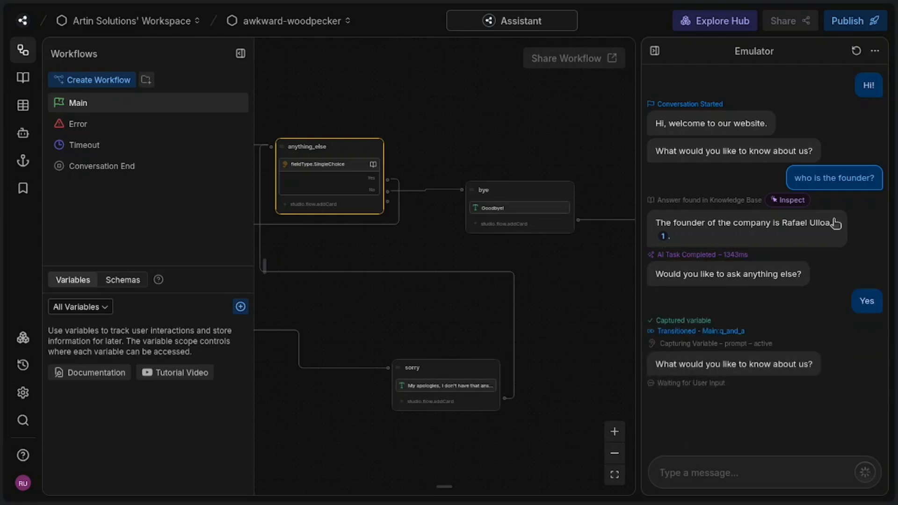
{"action": "left_click", "coordinate": [813, 470]}
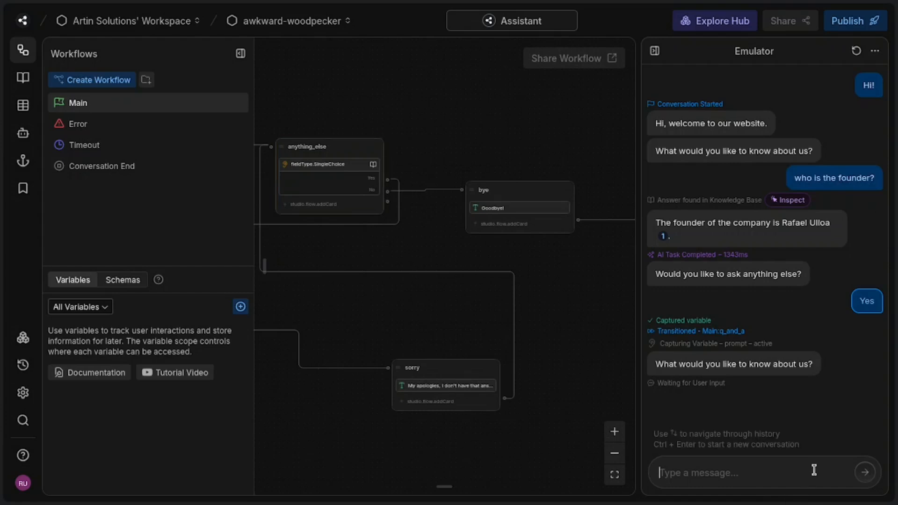
{"action": "type", "text": "whic"}
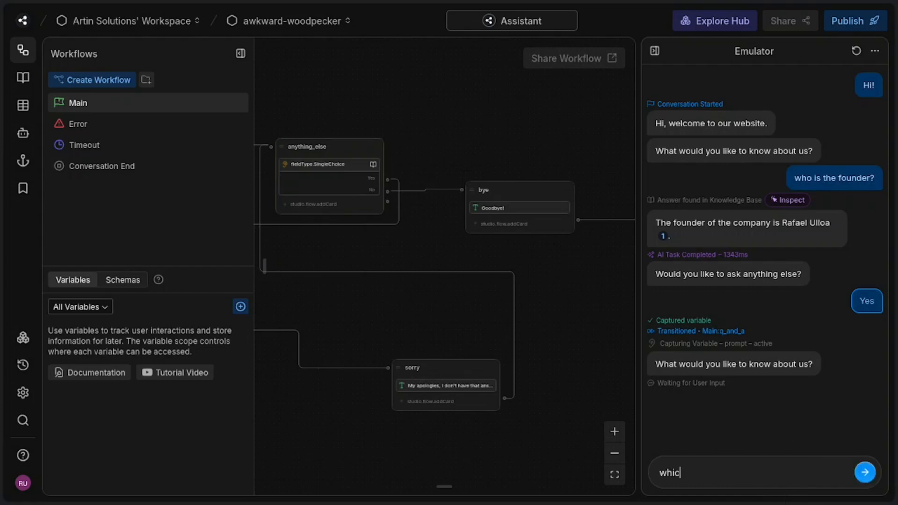
{"action": "type", "text": "h server"}
{"action": "key", "text": "BackSpace"}
{"action": "key", "text": "BackSpace"}
{"action": "type", "text": "ivce"}
{"action": "key", "text": "BackSpace"}
{"action": "key", "text": "BackSpace"}
{"action": "key", "text": "BackSpace"}
{"action": "type", "text": "ces do you offer?41"}
{"action": "key", "text": "BackSpace"}
{"action": "key", "text": "BackSpace"}
{"action": "key", "text": "Return"}
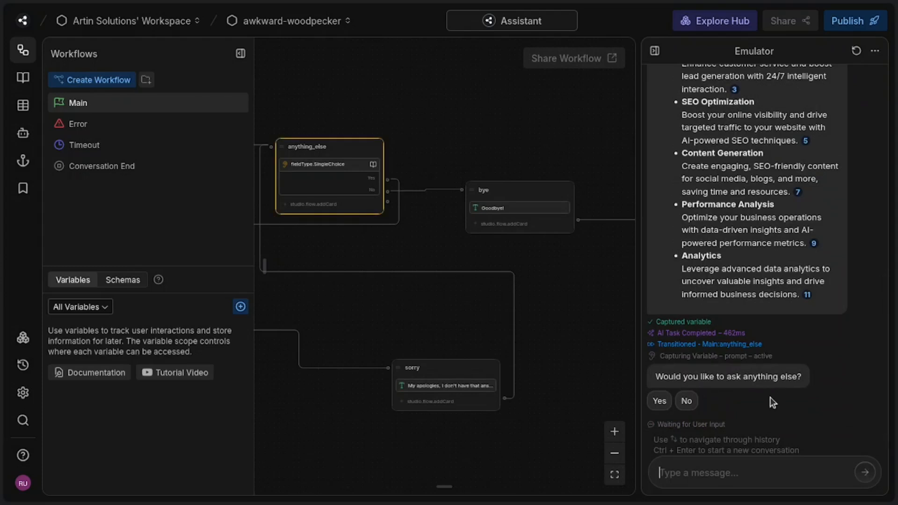
{"action": "left_click", "coordinate": [689, 404]}
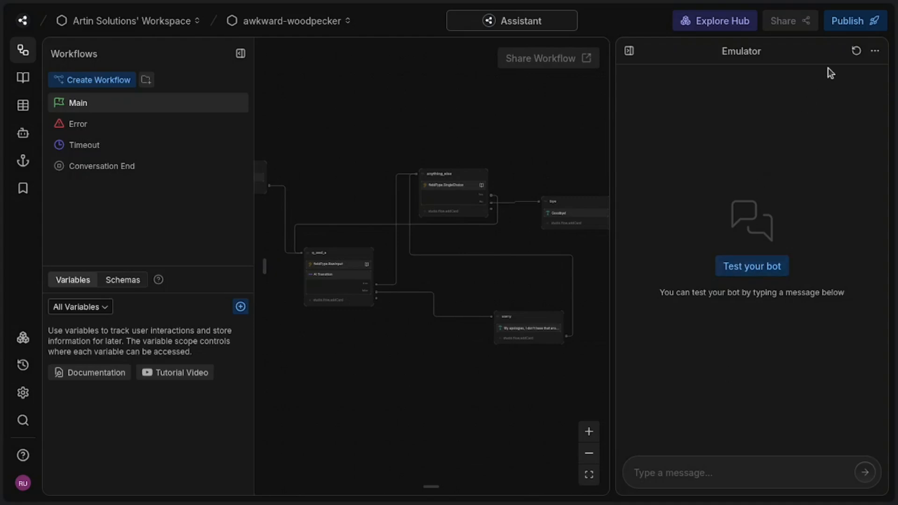
Step: Publish the bot and switch to the Botpress dashboard in the other browser tab
{"action": "left_click", "coordinate": [854, 21]}
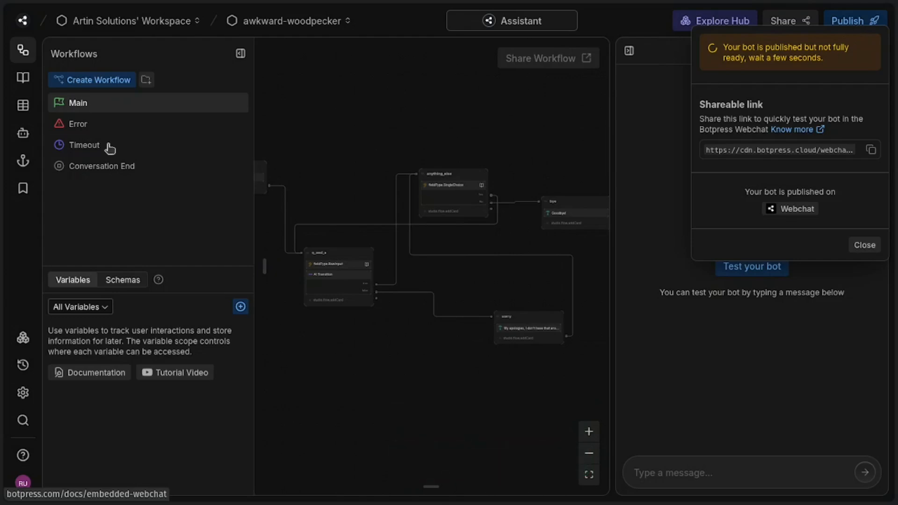
{"action": "mouse_move", "coordinate": [3, 126]}
{"action": "left_click", "coordinate": [64, 103]}
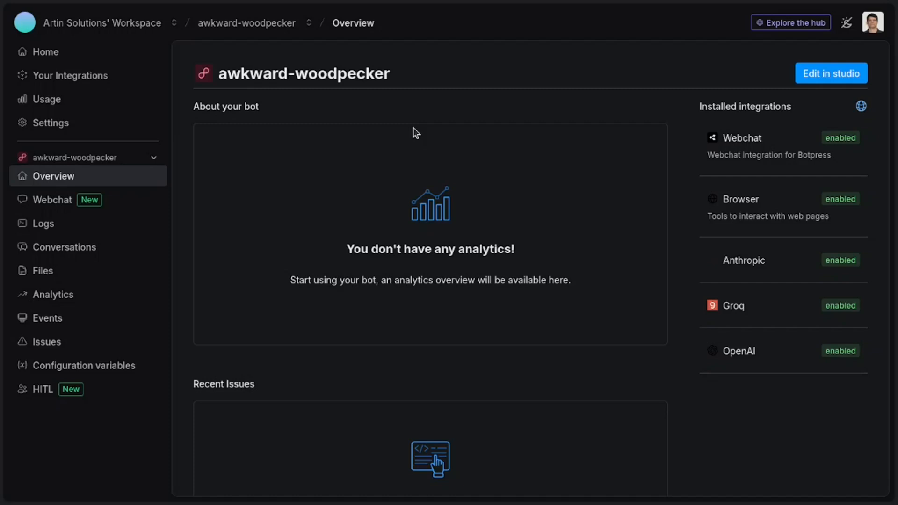
Step: Copy the bot's embed code from the sharing section of its Webchat settings
{"action": "left_click", "coordinate": [71, 201]}
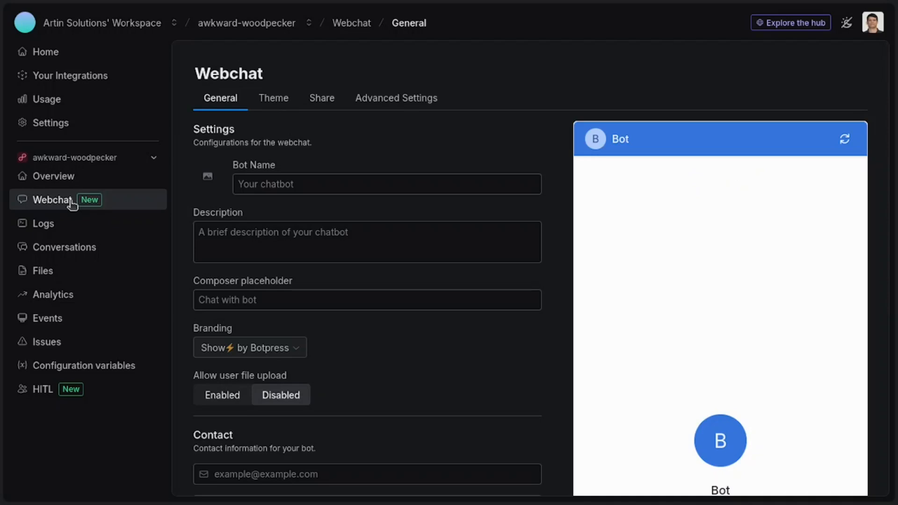
{"action": "left_click", "coordinate": [318, 102]}
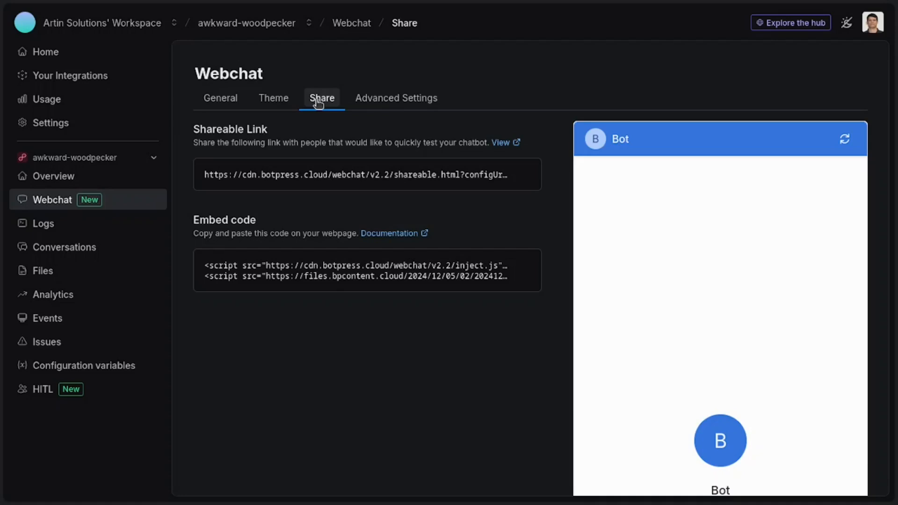
{"action": "left_click", "coordinate": [523, 269]}
Step: Switch to the WordPress Add Plugins page, search for wpcode, and install and activate WPCode – Insert Headers and Footers
{"action": "mouse_move", "coordinate": [4, 181]}
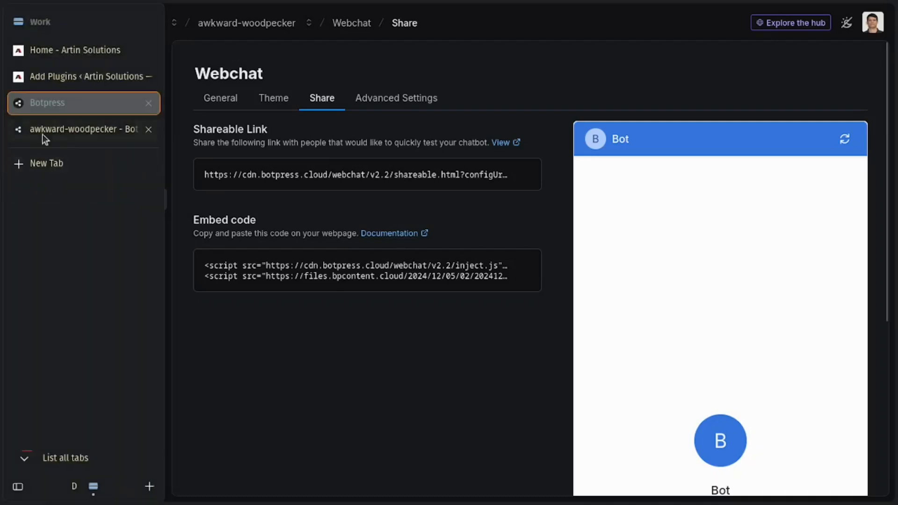
{"action": "left_click", "coordinate": [77, 80]}
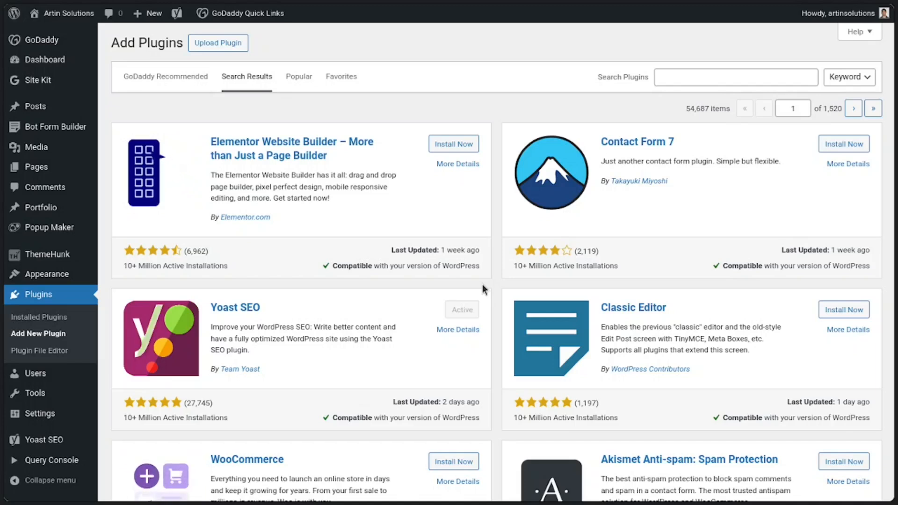
{"action": "left_click", "coordinate": [683, 77]}
{"action": "type", "text": "w"}
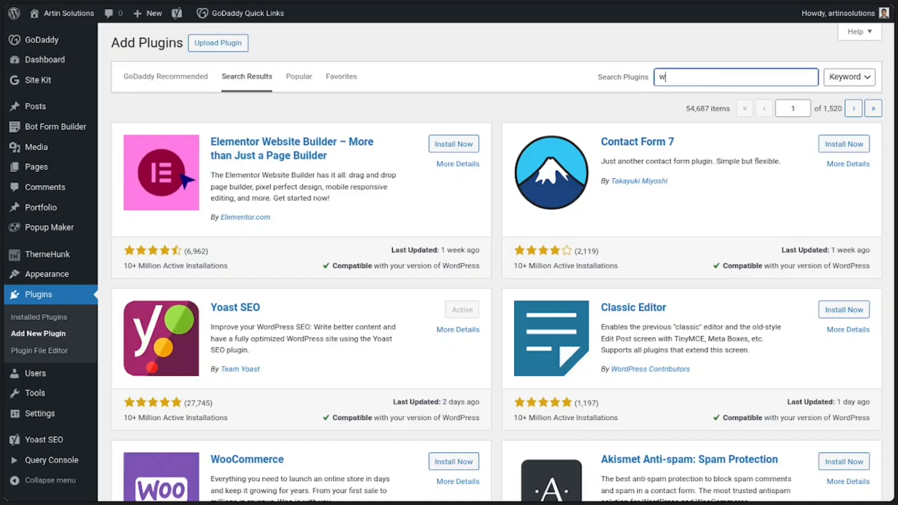
{"action": "type", "text": "pcode"}
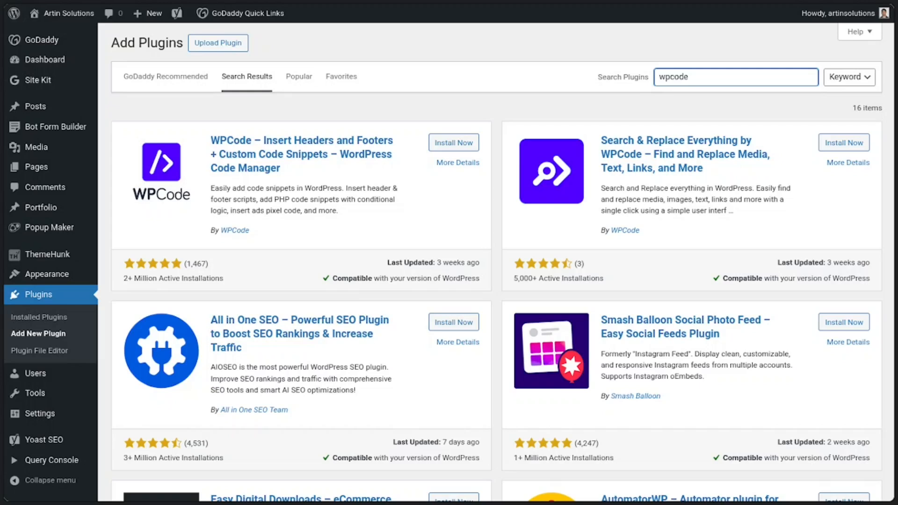
{"action": "left_click", "coordinate": [465, 149]}
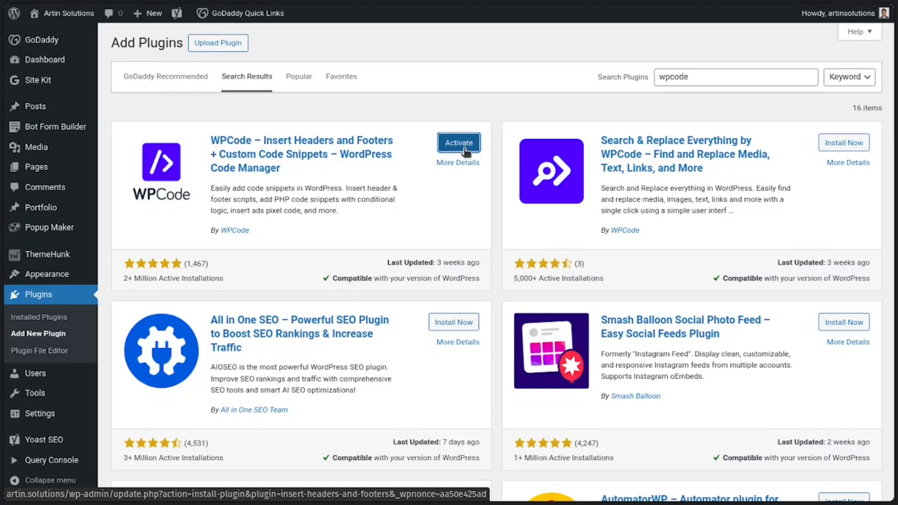
{"action": "left_click", "coordinate": [465, 149]}
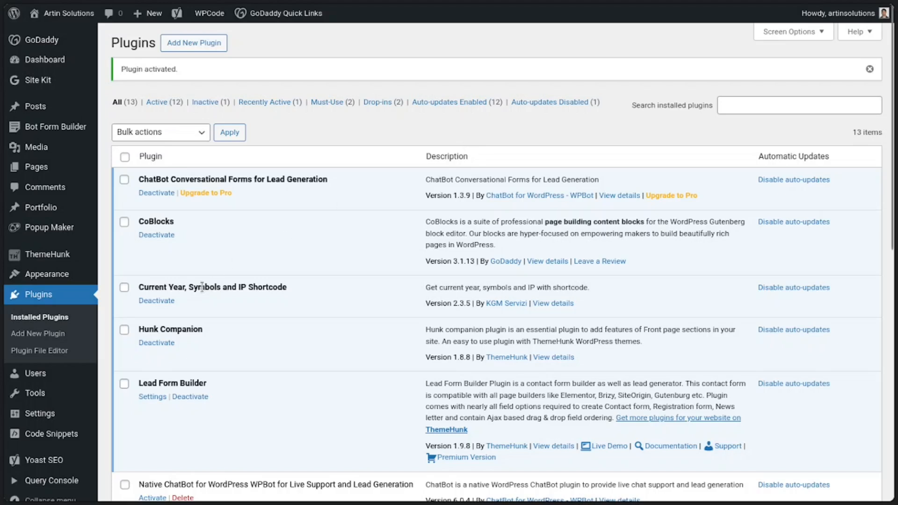
Step: In WPCode's Header & Footer settings, replace the existing Footer scripts with the copied Botpress embed code
{"action": "mouse_move", "coordinate": [57, 435]}
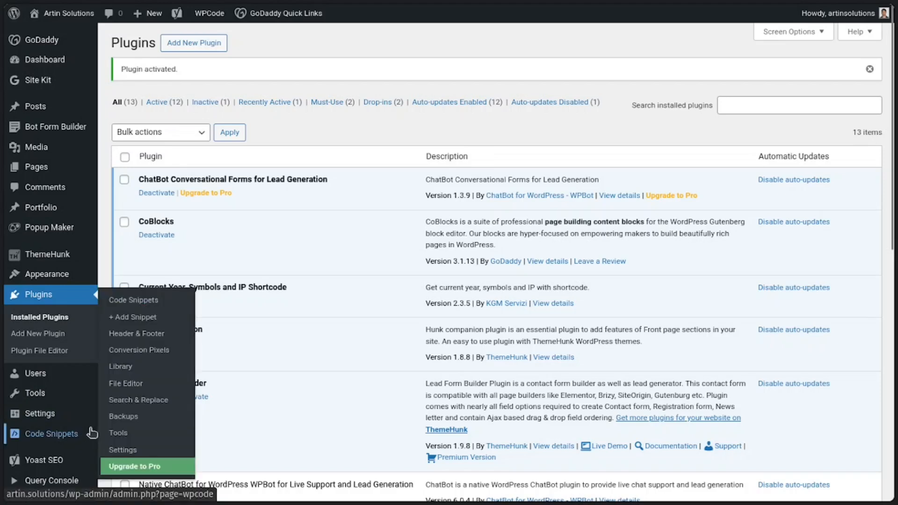
{"action": "left_click", "coordinate": [159, 334]}
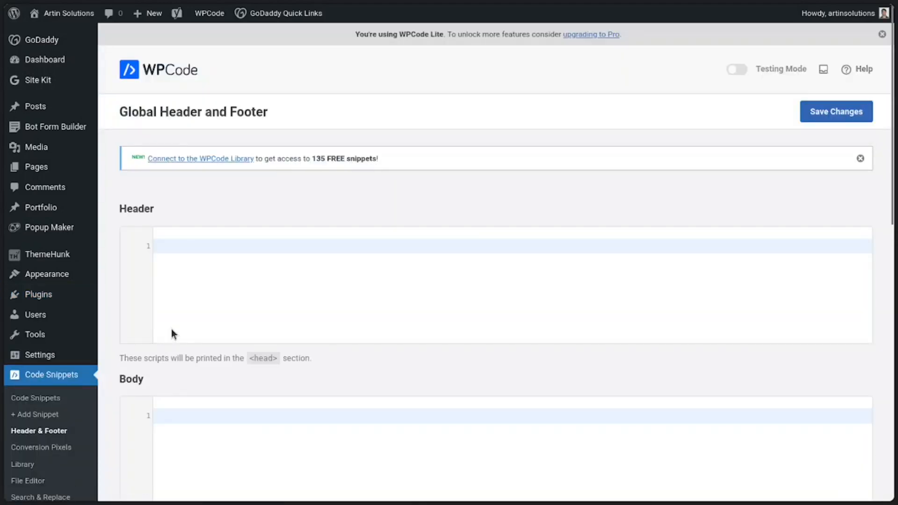
{"action": "scroll", "coordinate": [364, 276], "scroll_direction": "down", "scroll_amount": 3}
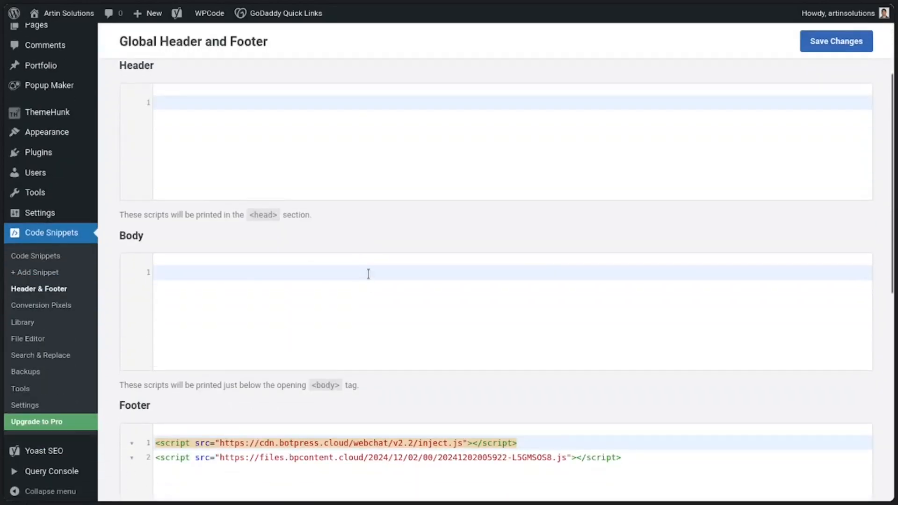
{"action": "scroll", "coordinate": [366, 279], "scroll_direction": "down", "scroll_amount": 3}
{"action": "left_click", "coordinate": [659, 315]}
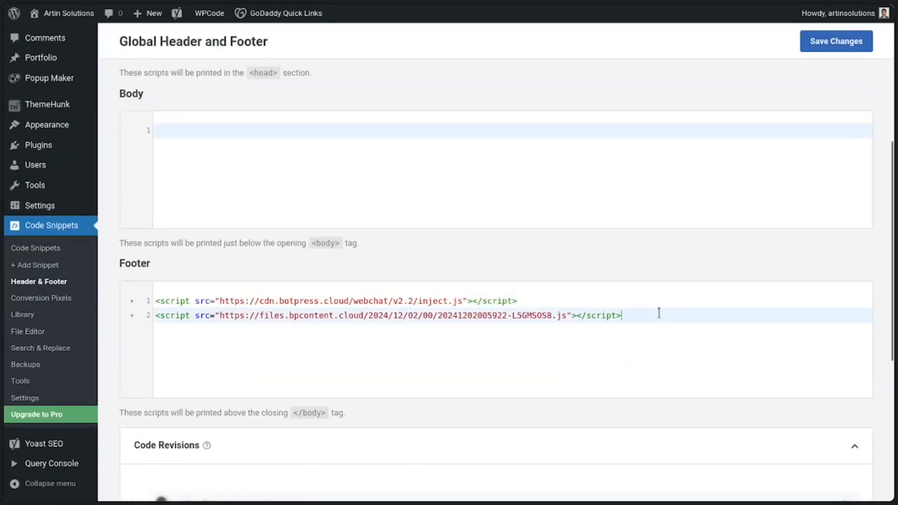
{"action": "key", "text": "ctrl+a"}
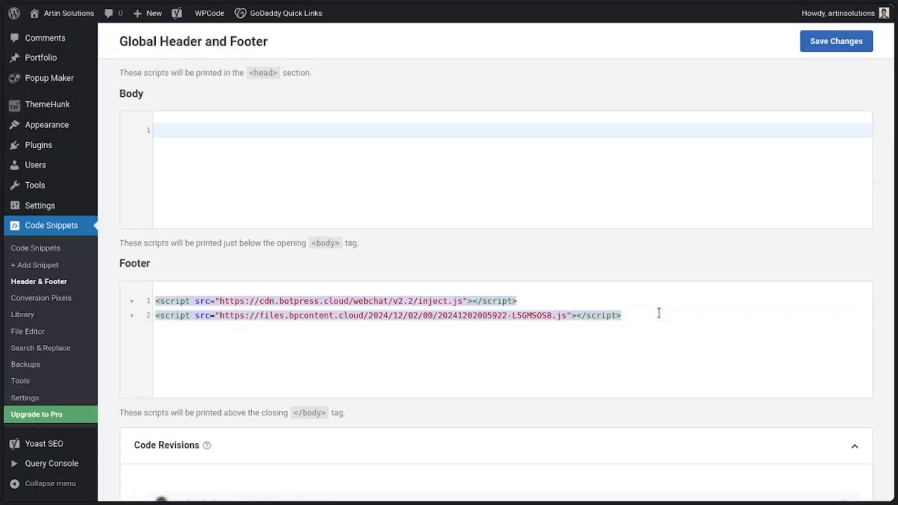
{"action": "key", "text": "ctrl+v"}
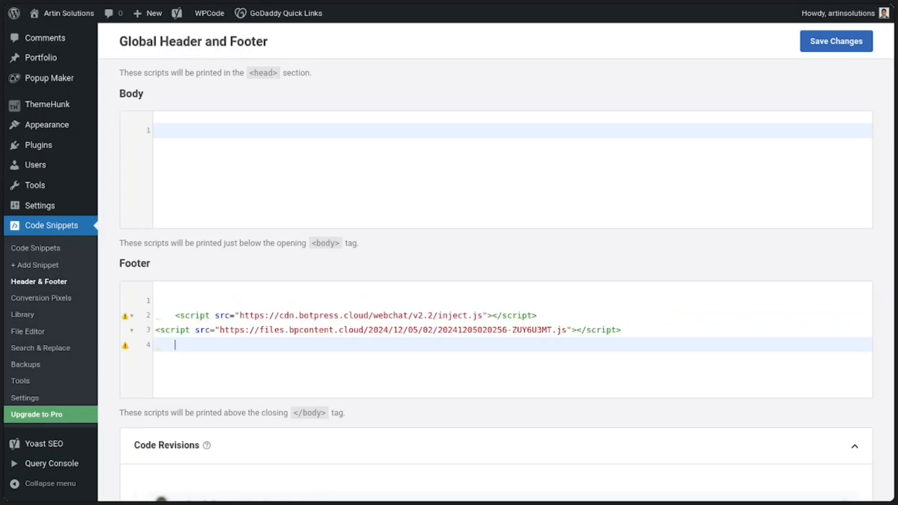
Step: Remove the blank lines and leading indentation around the two pasted script tags in the Footer code
{"action": "key", "text": "BackSpace"}
{"action": "key", "text": "BackSpace"}
{"action": "key", "text": "Up"}
{"action": "key", "text": "Right"}
{"action": "key", "text": "Up"}
{"action": "key", "text": "Right"}
{"action": "key", "text": "Right"}
{"action": "key", "text": "Right"}
{"action": "key", "text": "Right"}
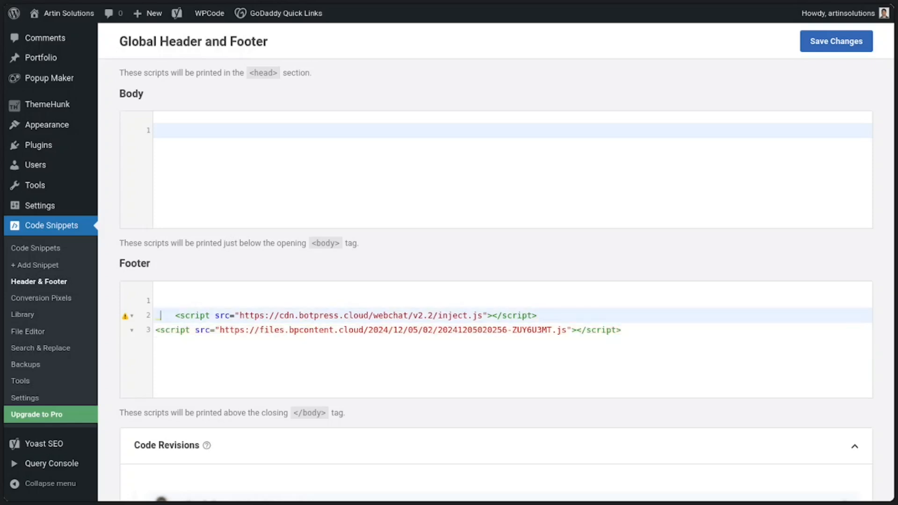
{"action": "key", "text": "shift+Home"}
{"action": "key", "text": "BackSpace"}
{"action": "key", "text": "BackSpace"}
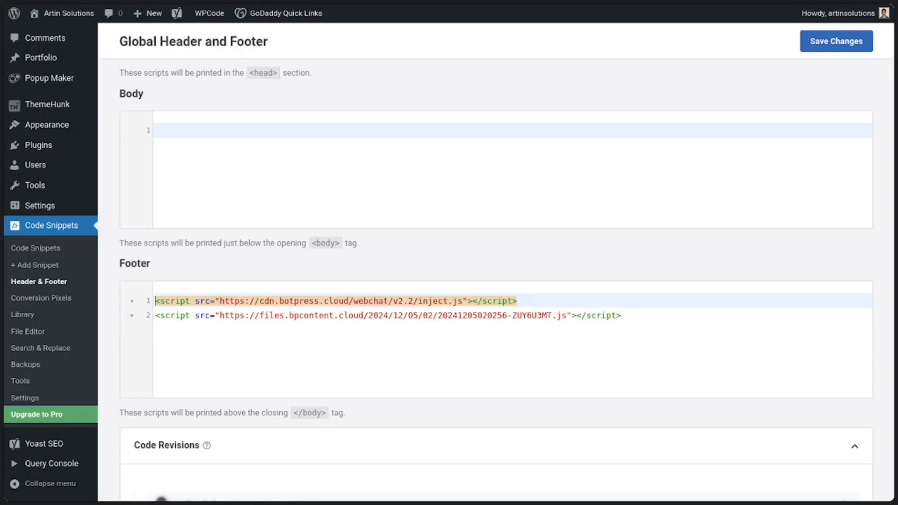
{"action": "left_click", "coordinate": [622, 316]}
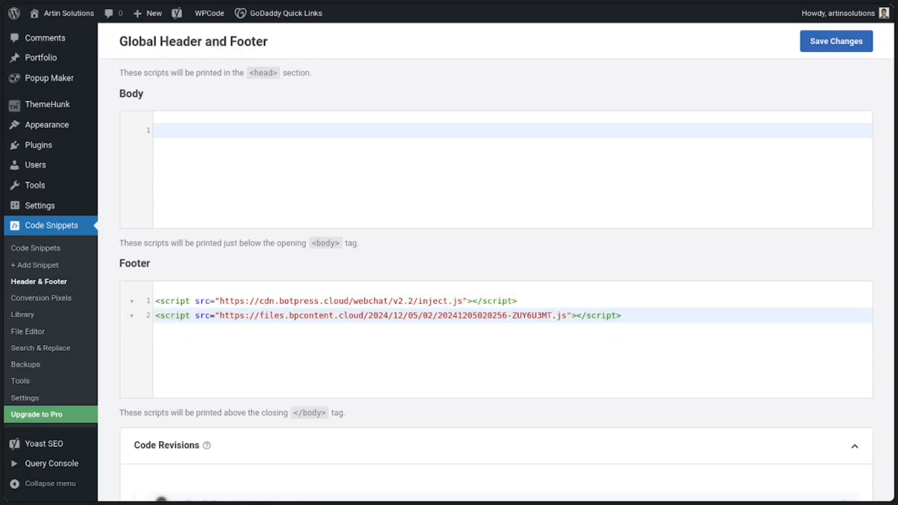
Step: Save the Global Header and Footer changes and switch to the Artin Solutions home page in the other browser tab
{"action": "left_click", "coordinate": [848, 45]}
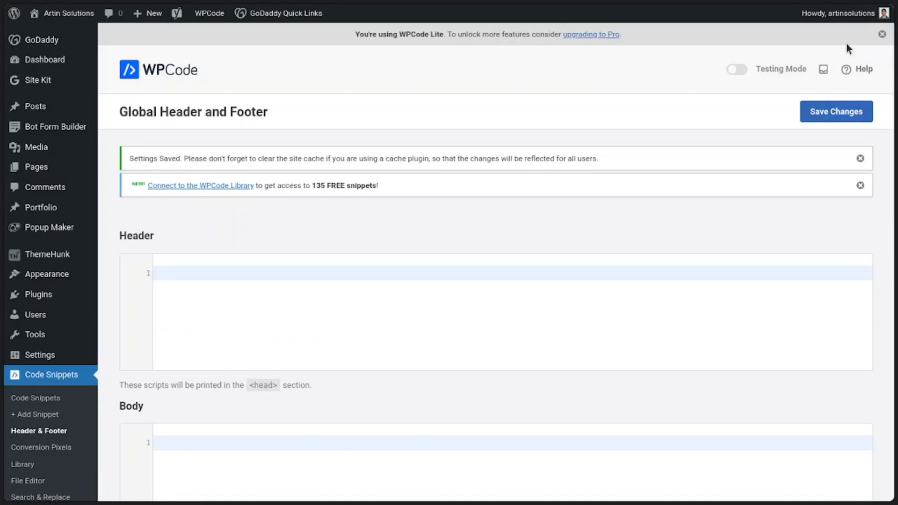
{"action": "mouse_move", "coordinate": [6, 92]}
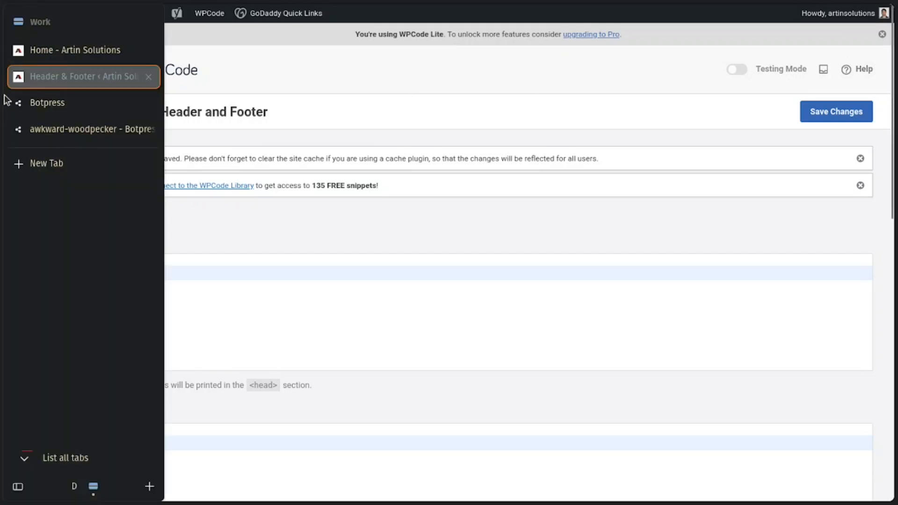
{"action": "left_click", "coordinate": [81, 50]}
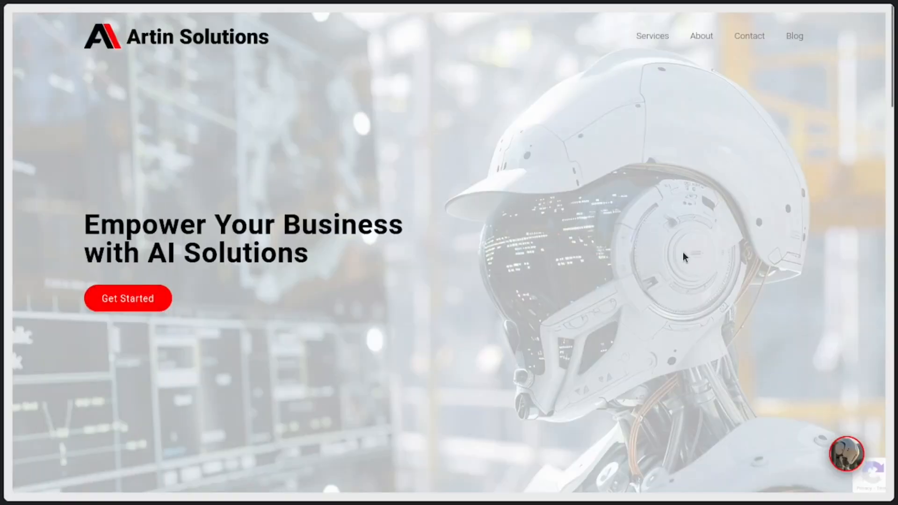